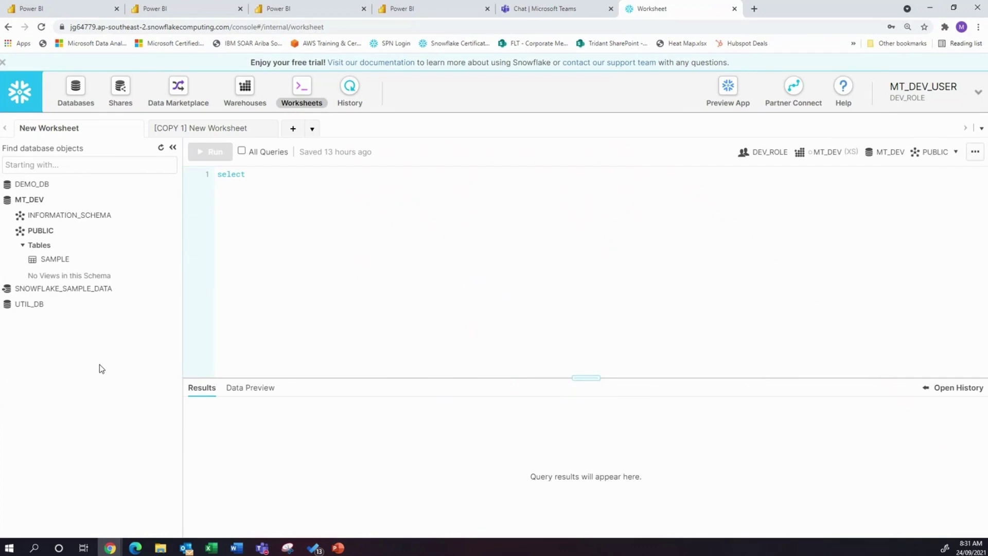
- Preview the MT_DEV SAMPLE table's rows ('This is Dev'), then log out of the Dev user
mouse_move(51, 235)
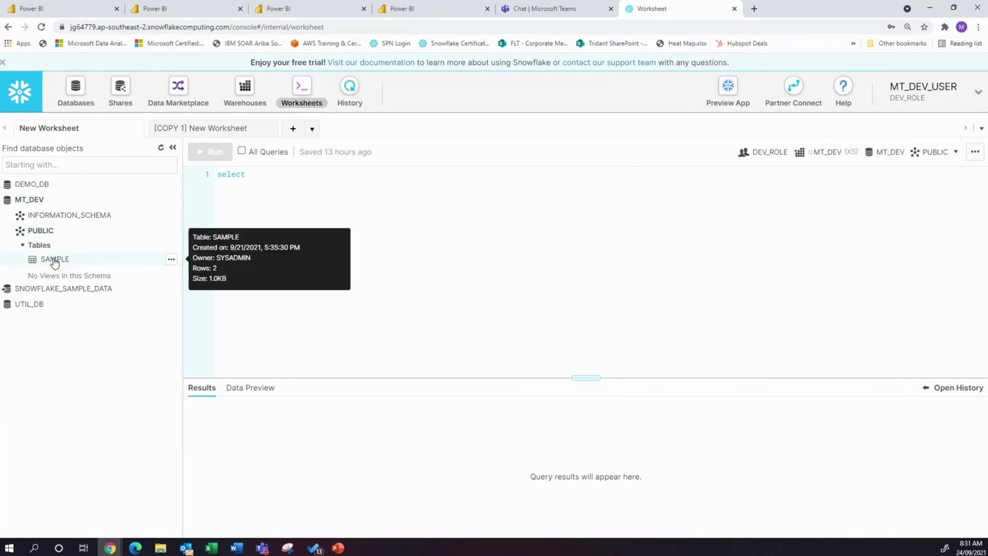
left_click(55, 259)
left_click(140, 370)
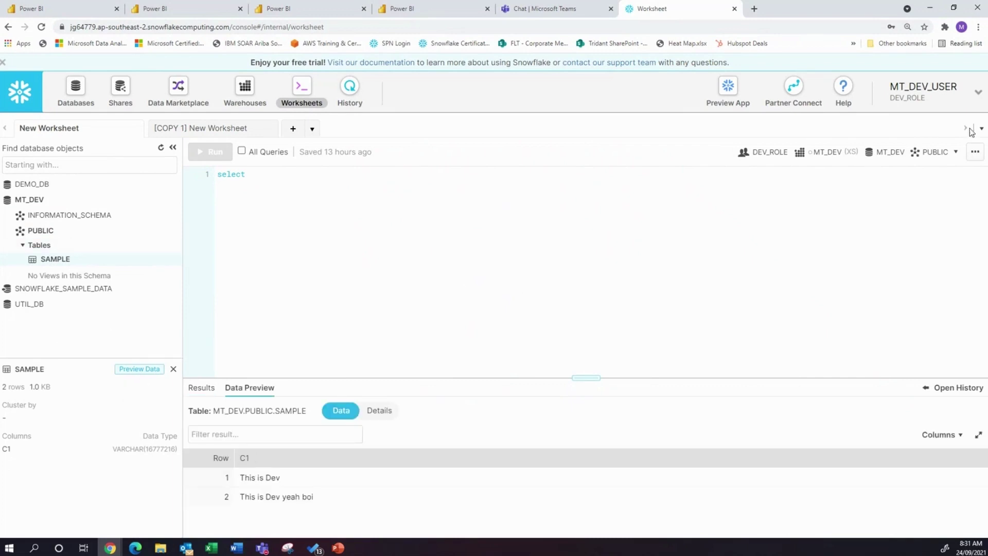
left_click(923, 100)
left_click(815, 171)
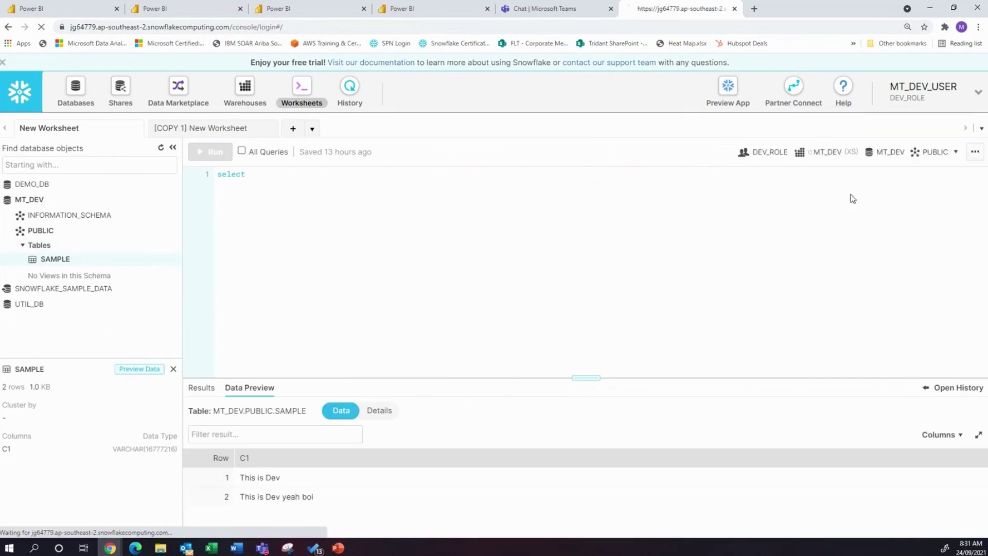
- Sign in to Snowflake as MT_TEST_USER with the Test user's password
double_click(394, 275)
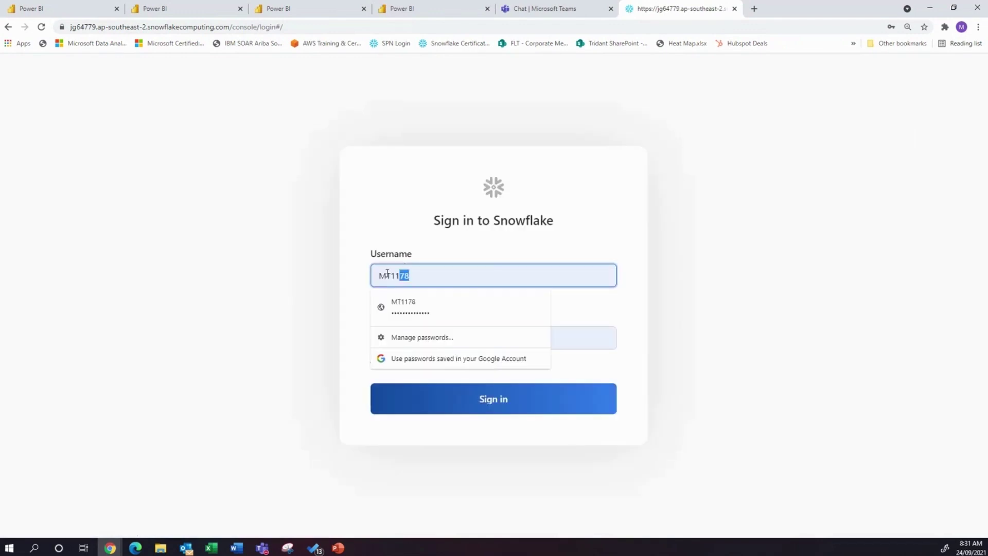
type("MT_")
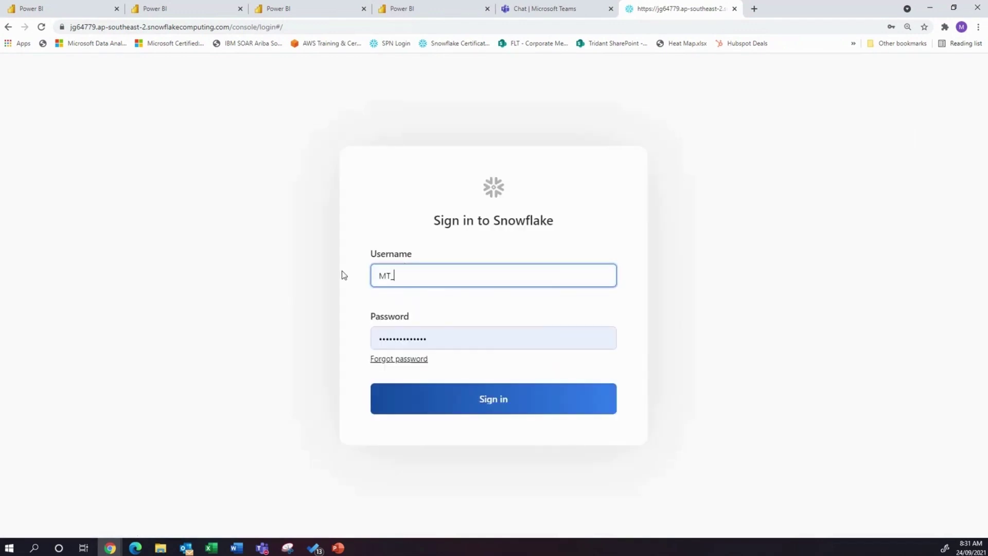
type("TEST_USER")
double_click(370, 273)
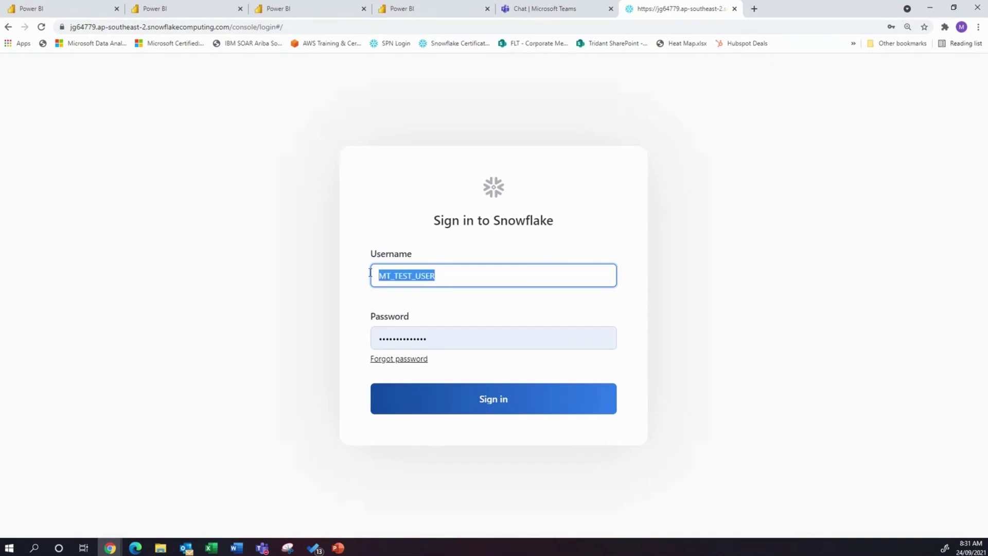
double_click(441, 338)
key("ctrl+v")
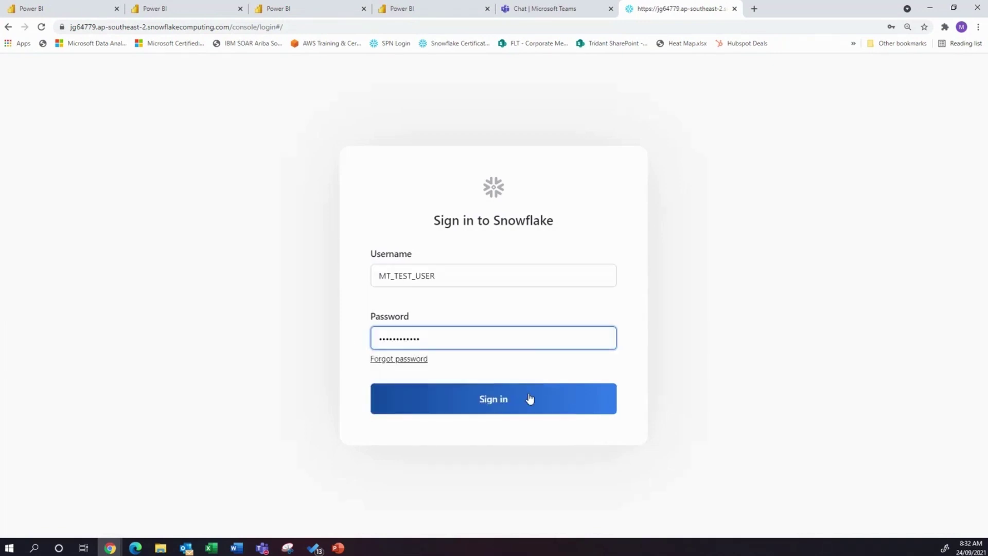
left_click(529, 399)
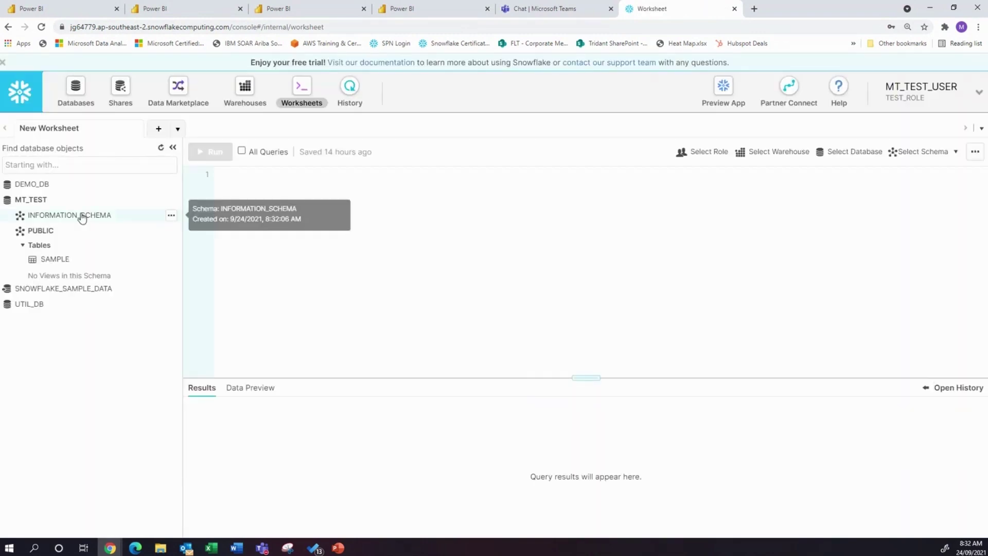
- Preview the MT_TEST SAMPLE table's data, then log out of the Test user
left_click(52, 264)
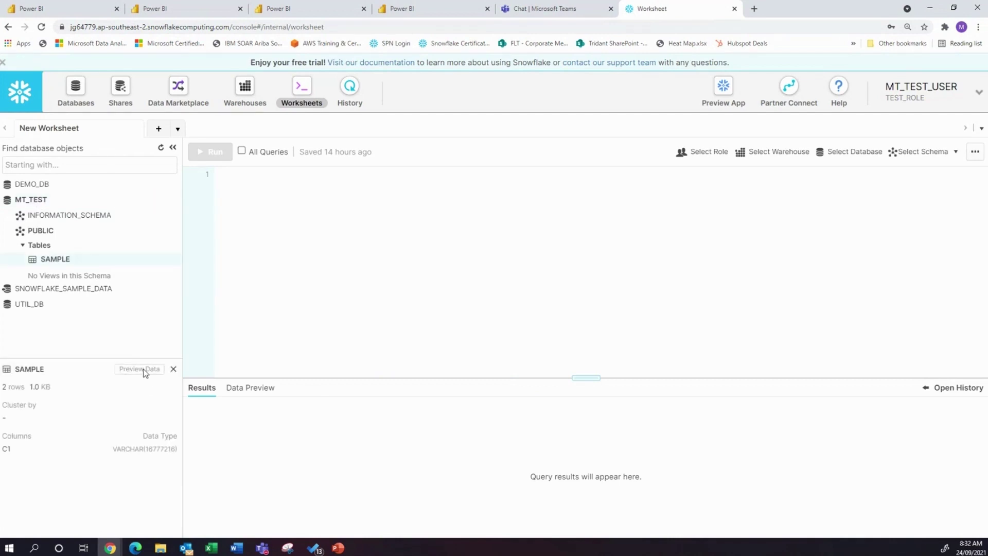
left_click(779, 155)
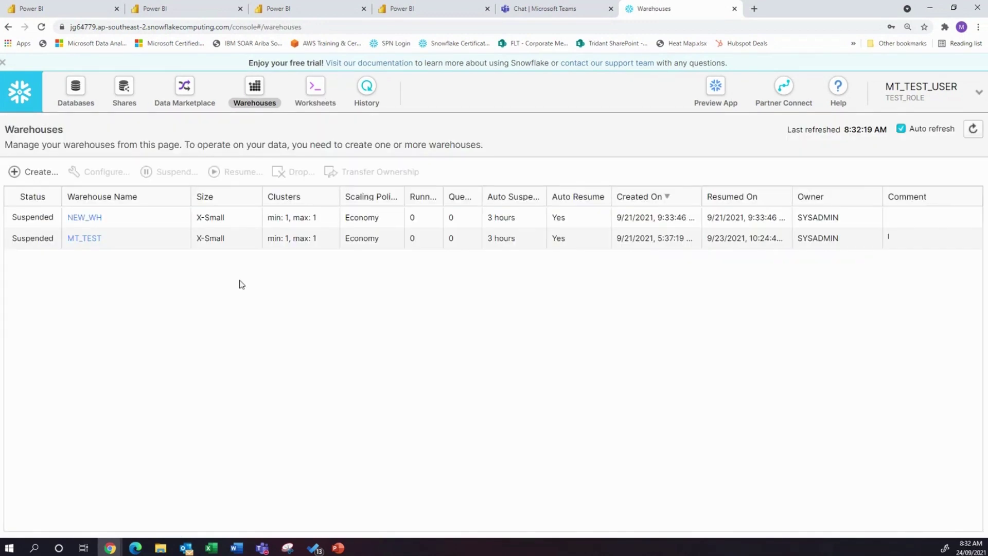
left_click(901, 89)
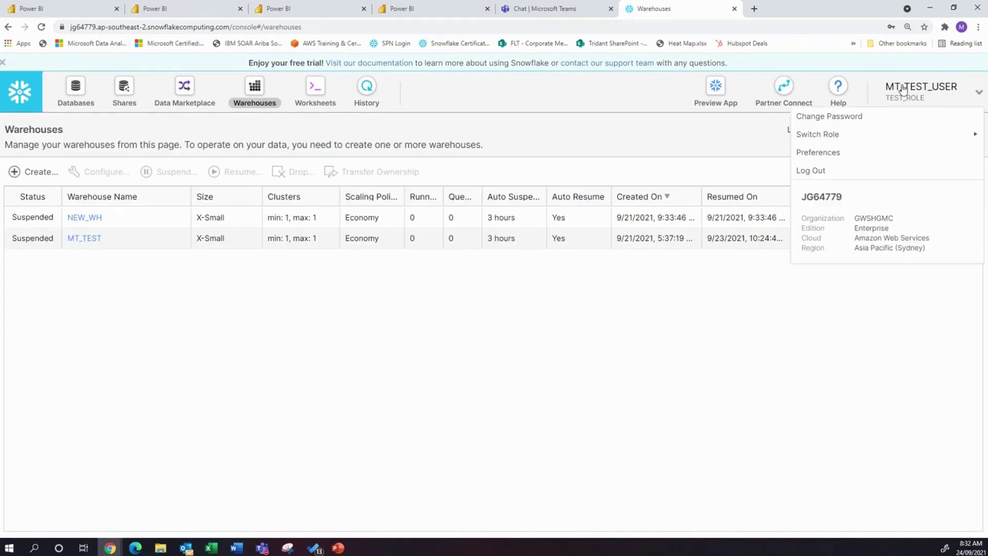
left_click(823, 172)
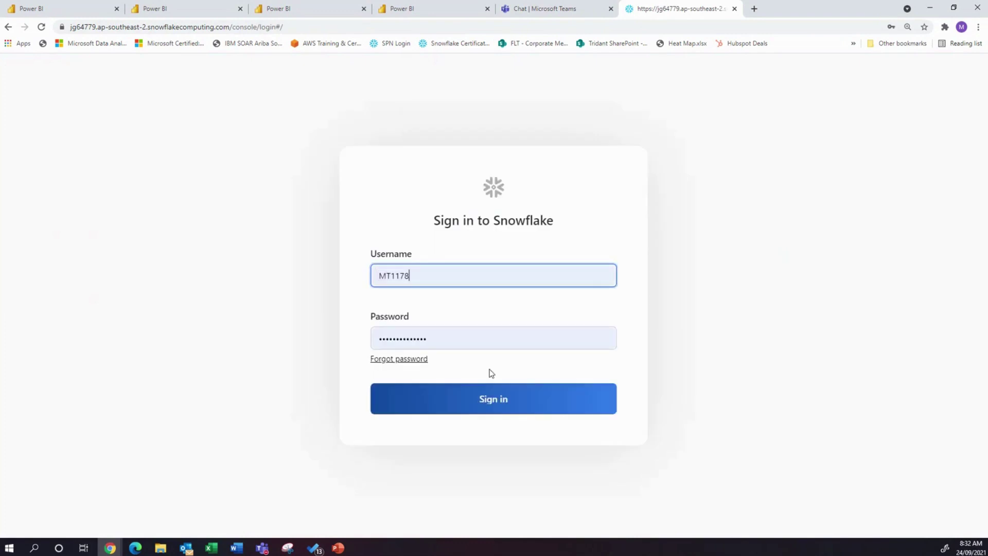
- Sign in as admin, list the five warehouses including MT_DEV, MT_TEST and MT_PROD, then return to Power BI
left_click(484, 399)
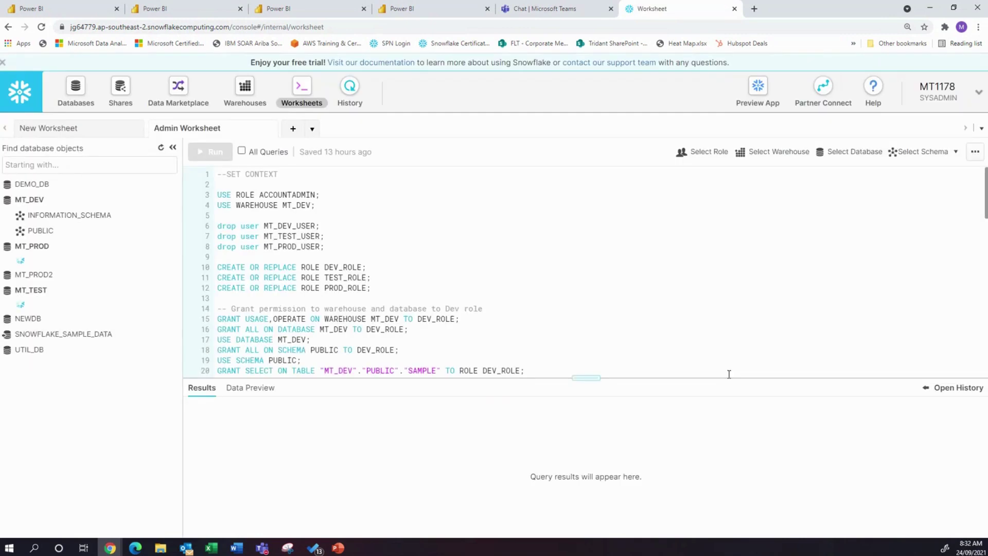
left_click(252, 101)
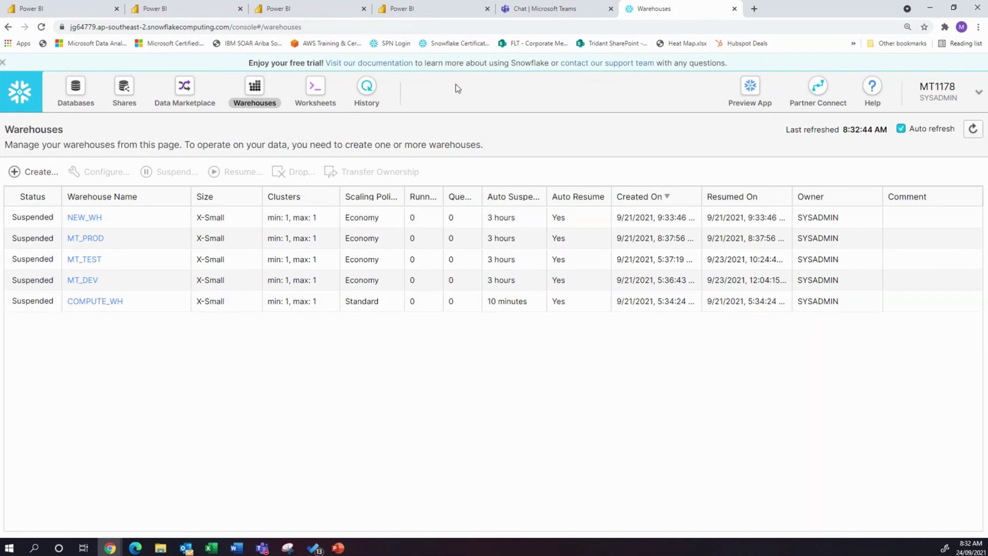
left_click(446, 19)
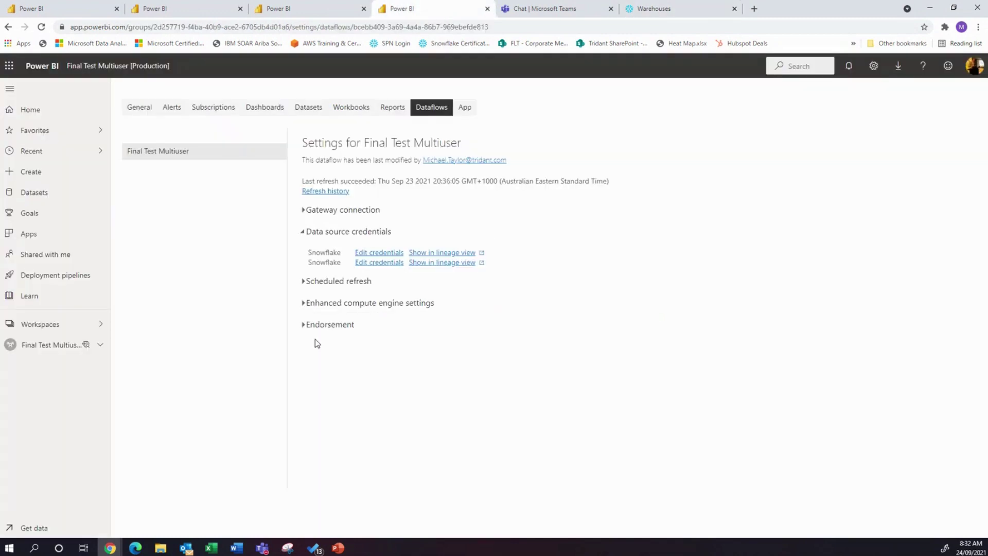
- Open the Final Test Multiuser deployment pipeline via its workspace
left_click(41, 325)
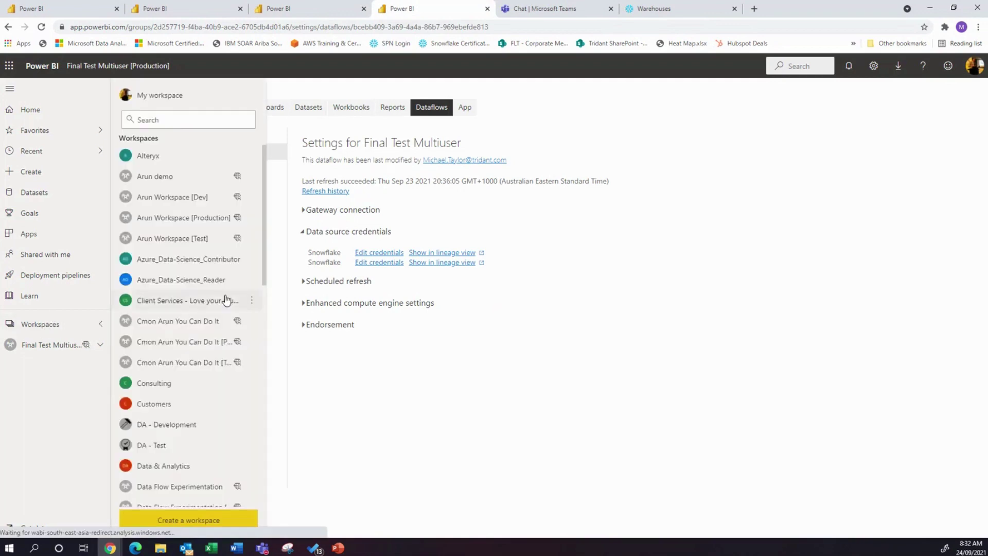
left_click_drag(265, 238, 264, 402)
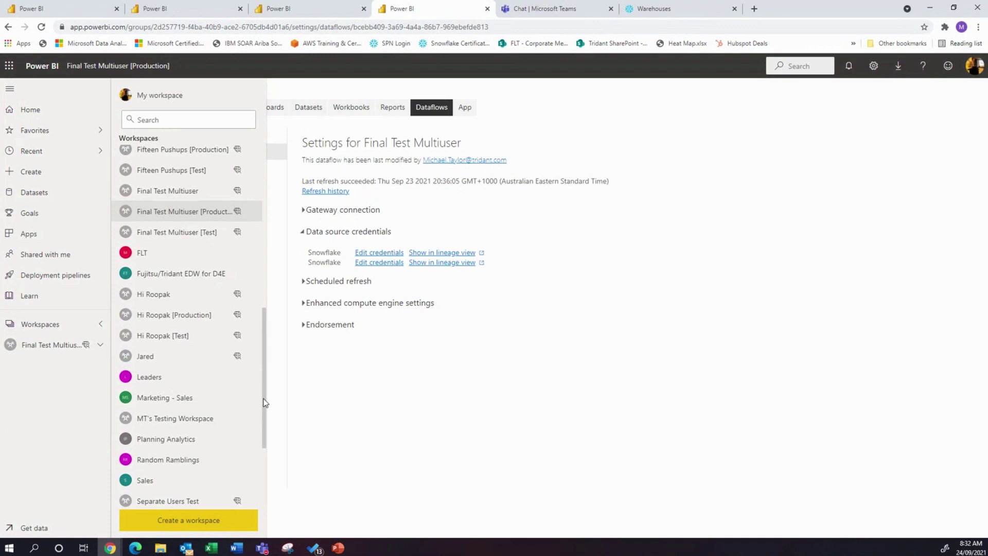
left_click(181, 191)
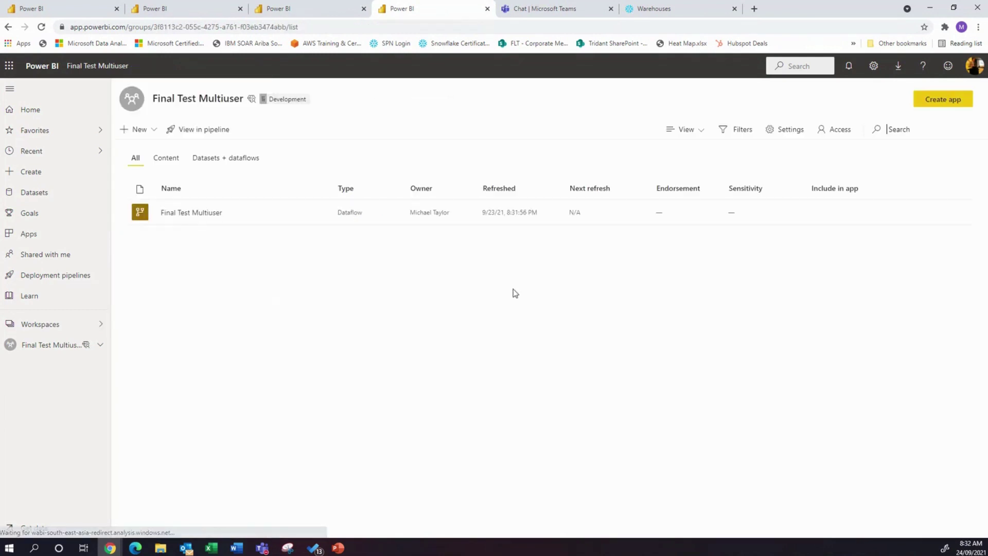
left_click(97, 278)
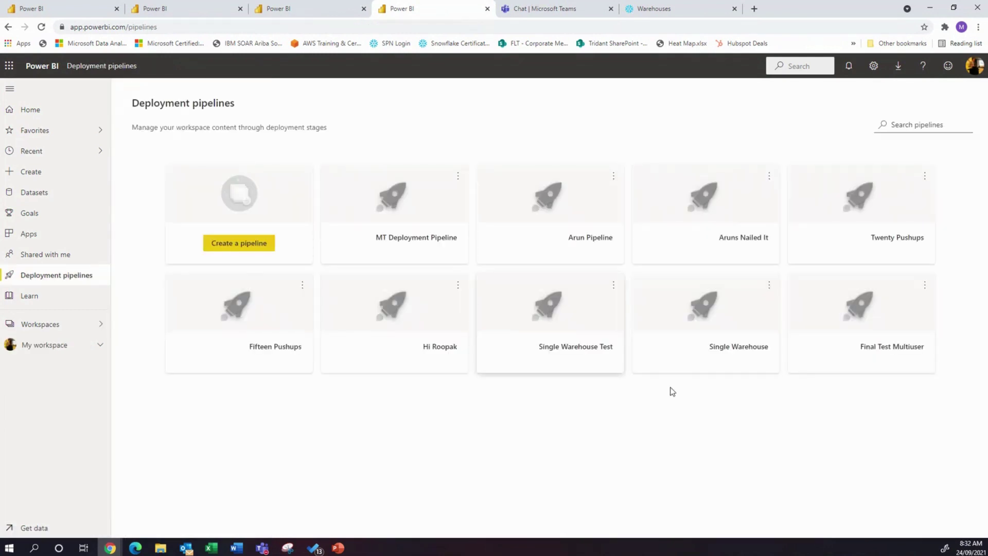
left_click(902, 352)
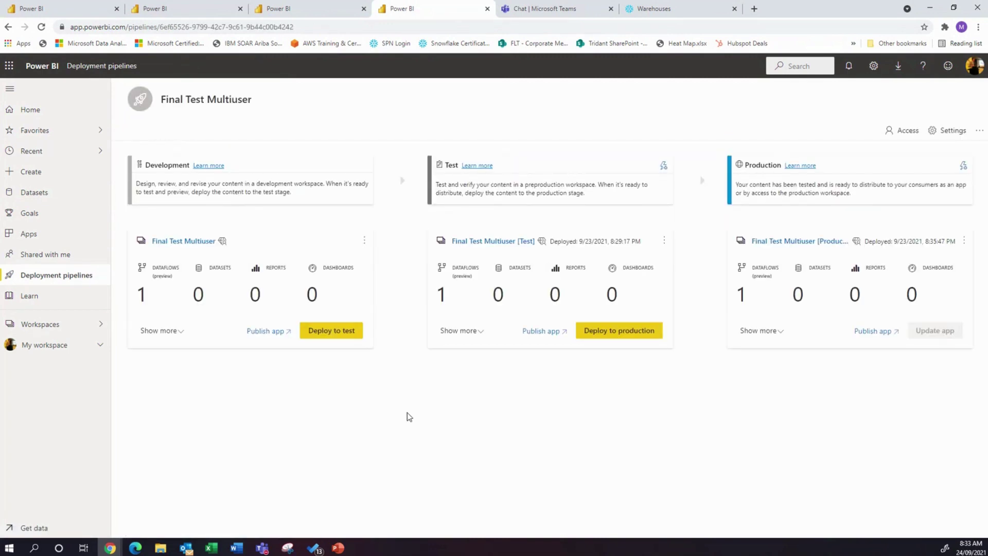
- Confirm the Test stage rules set Warehouse and Database to MT_TEST, then open the Development workspace
left_click(662, 165)
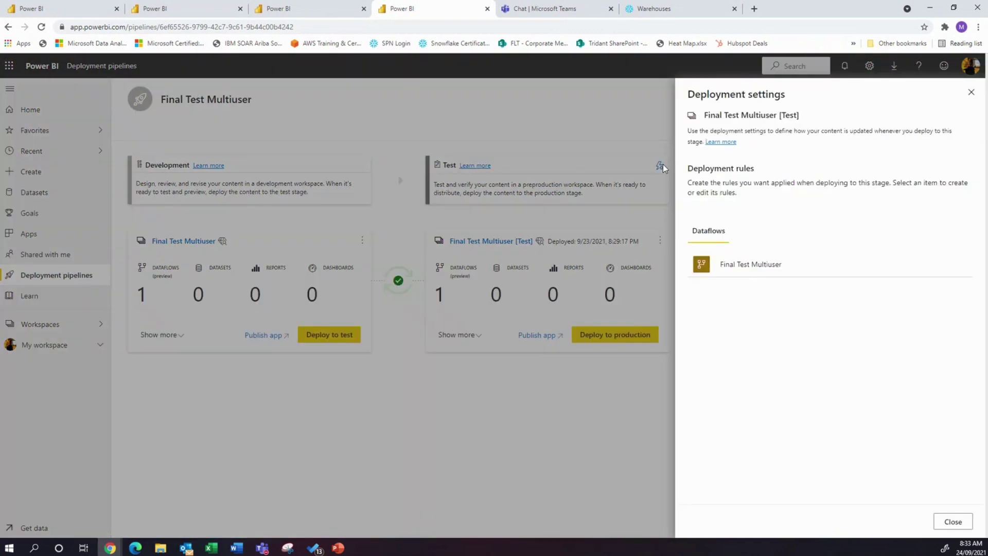
left_click(736, 257)
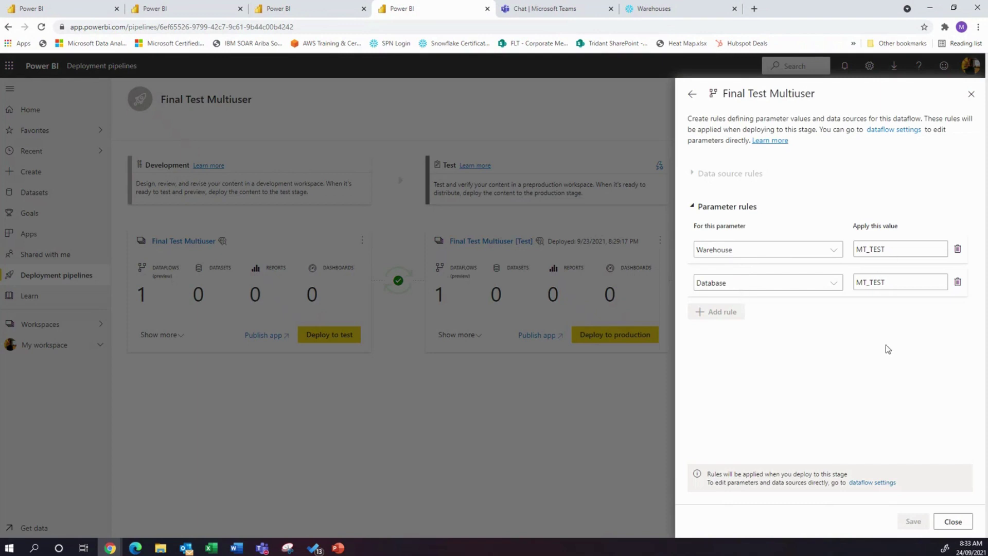
left_click(951, 521)
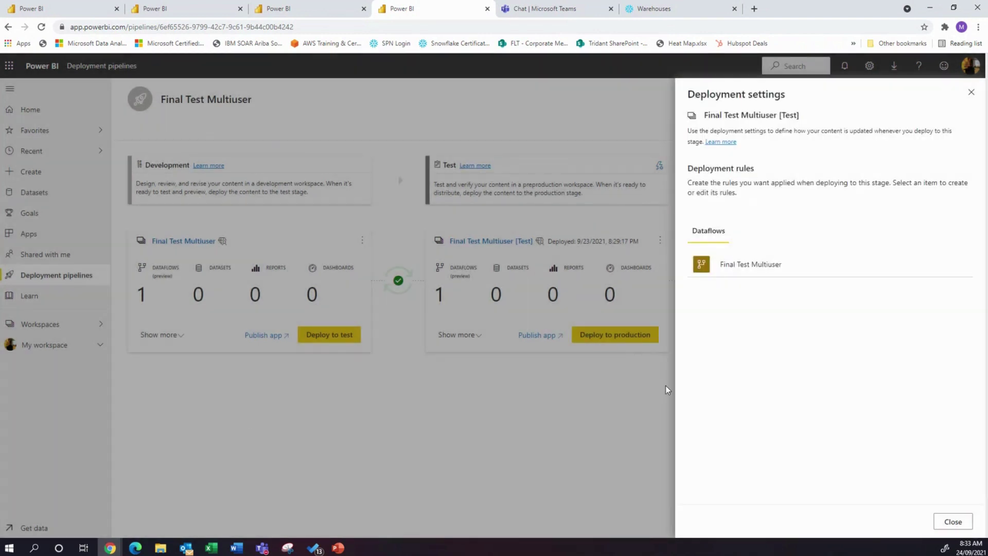
left_click(952, 521)
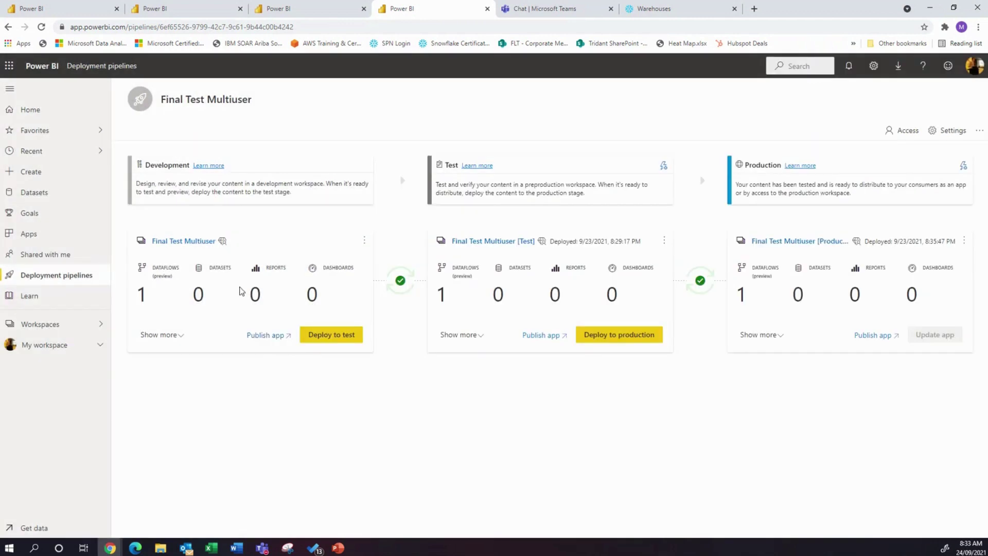
left_click(194, 241)
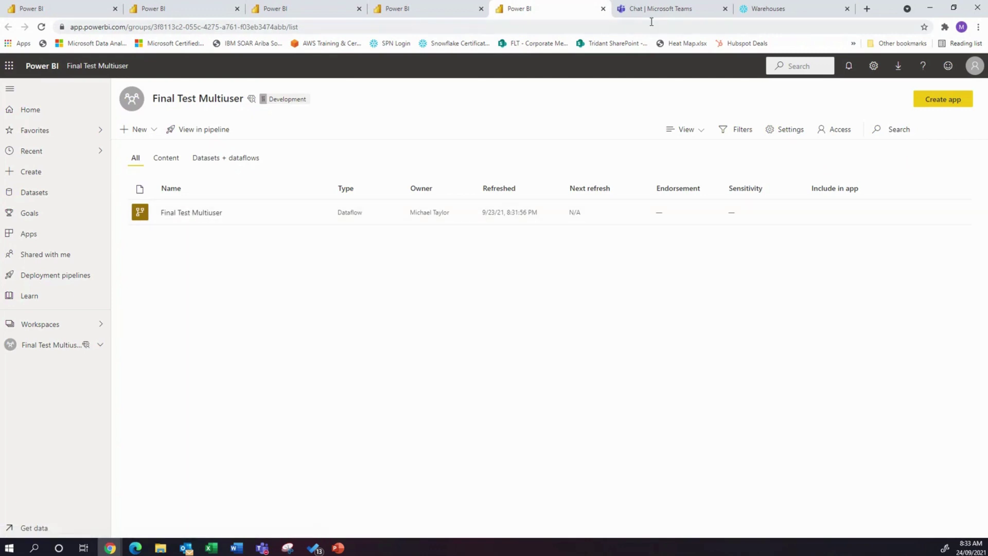
- Open Snowflake's query history with the Warehouse and Start Time columns widened, then return to Power BI
left_click(761, 8)
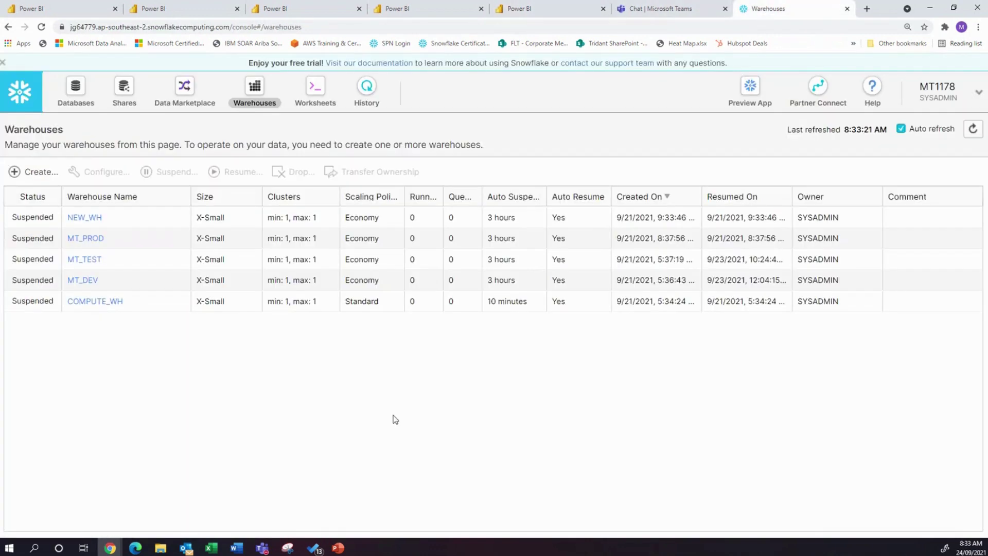
left_click(367, 88)
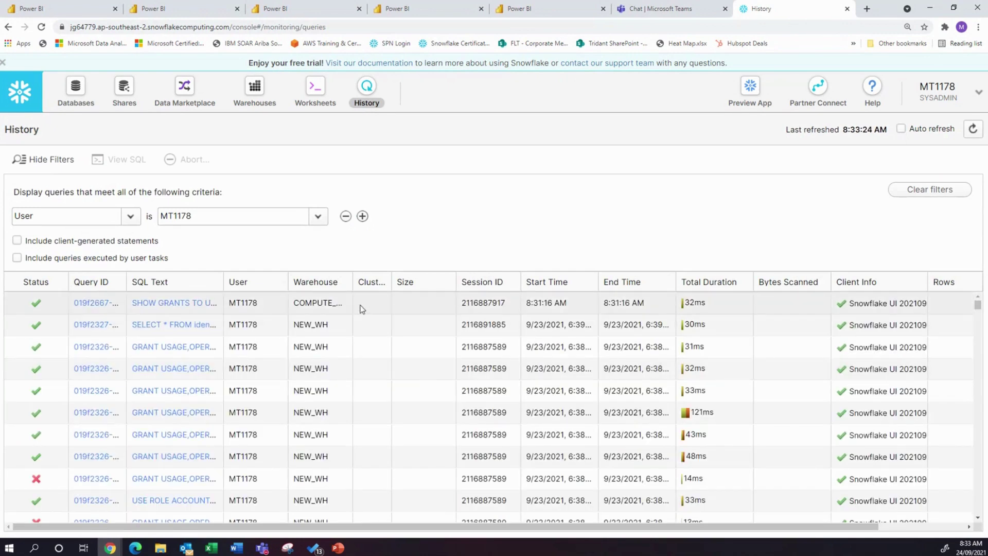
left_click_drag(353, 283, 402, 275)
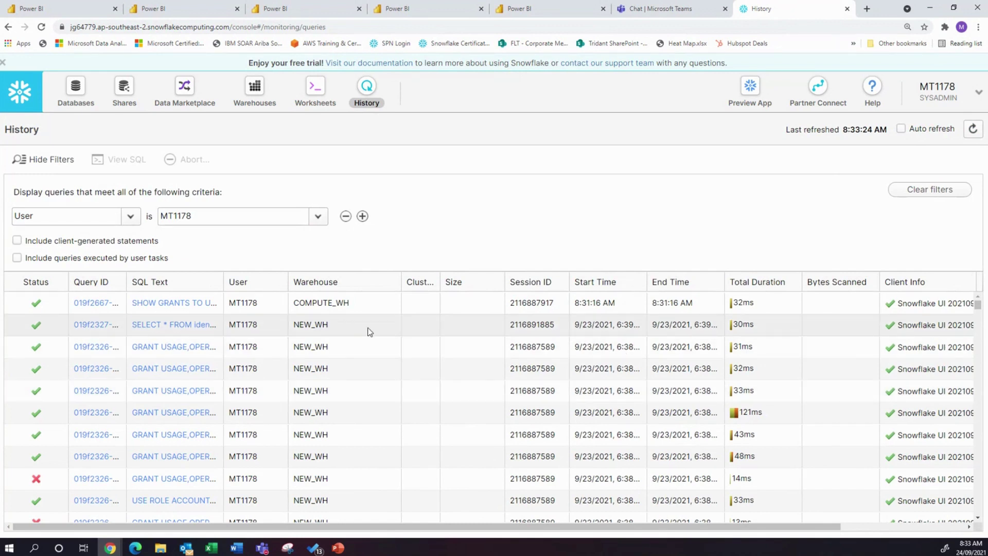
left_click_drag(646, 281, 700, 280)
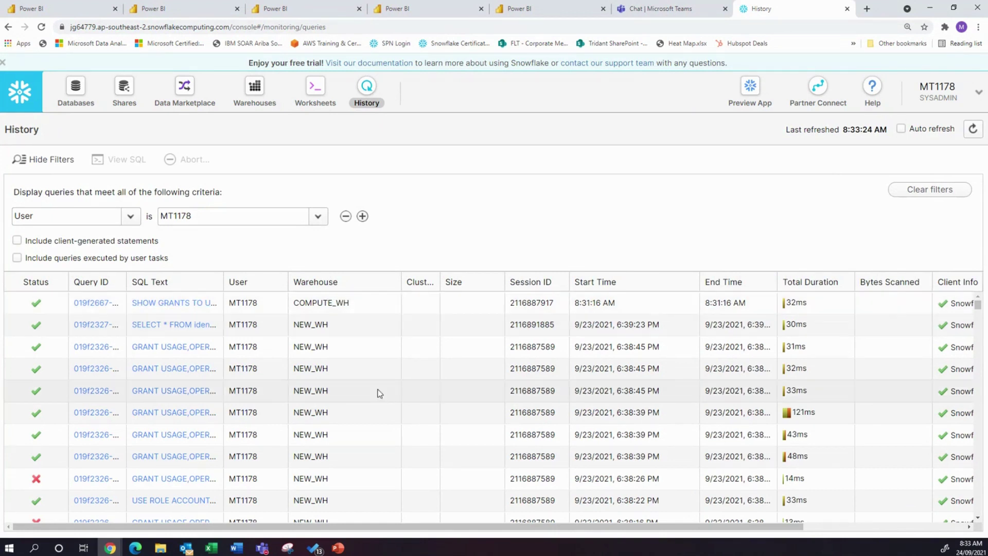
left_click(557, 9)
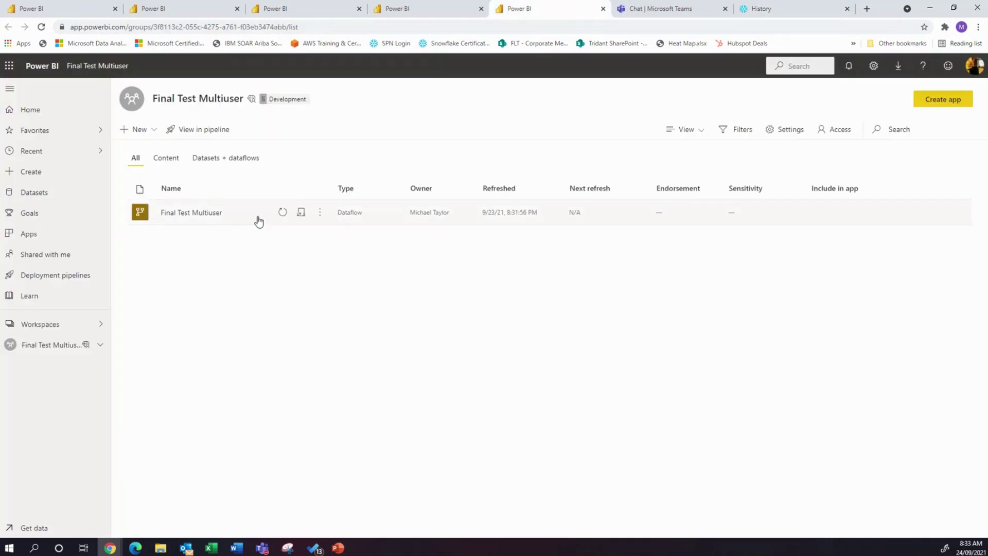
- Edit the Final Test Multiuser dataflow and refresh the SAMPLE query preview, then check Snowflake history
left_click(206, 214)
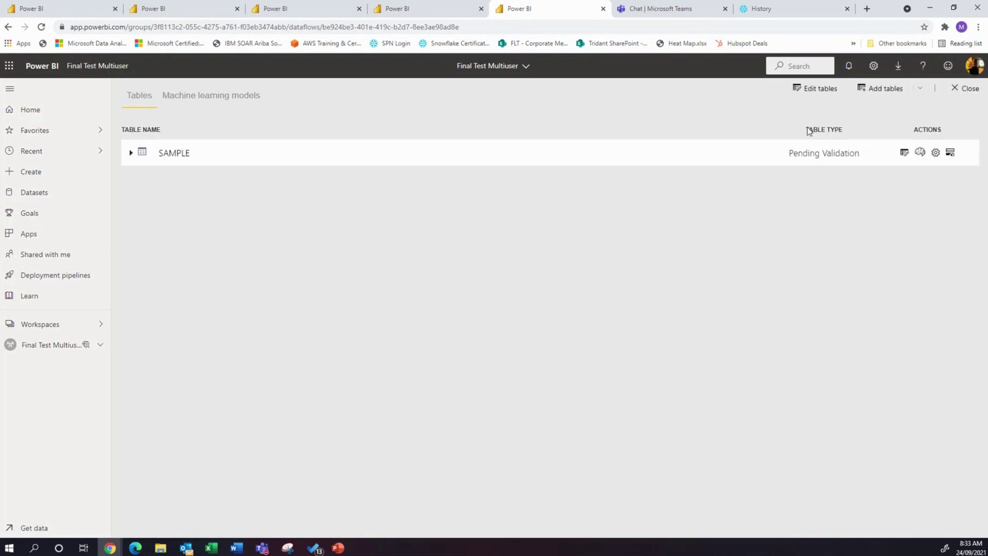
left_click(818, 88)
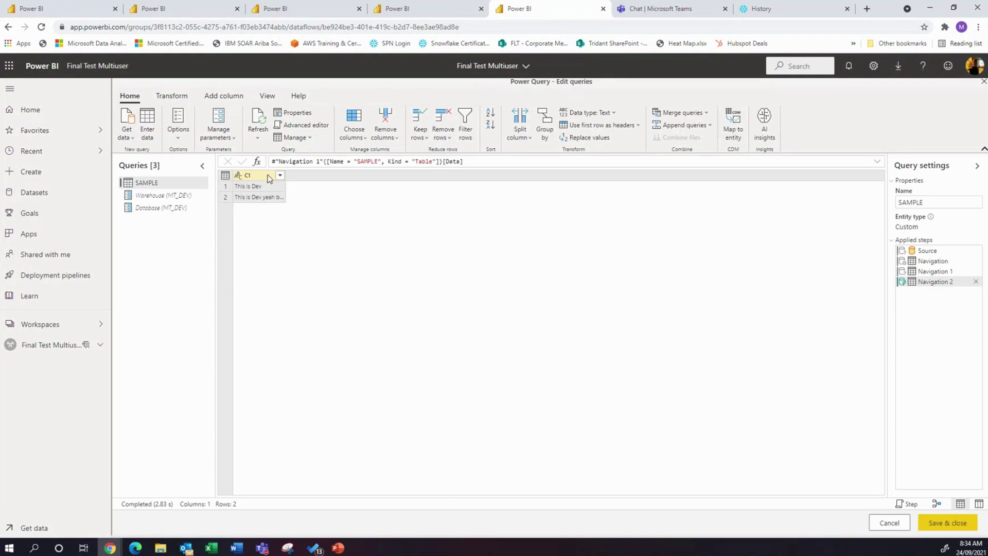
left_click(257, 121)
left_click(764, 10)
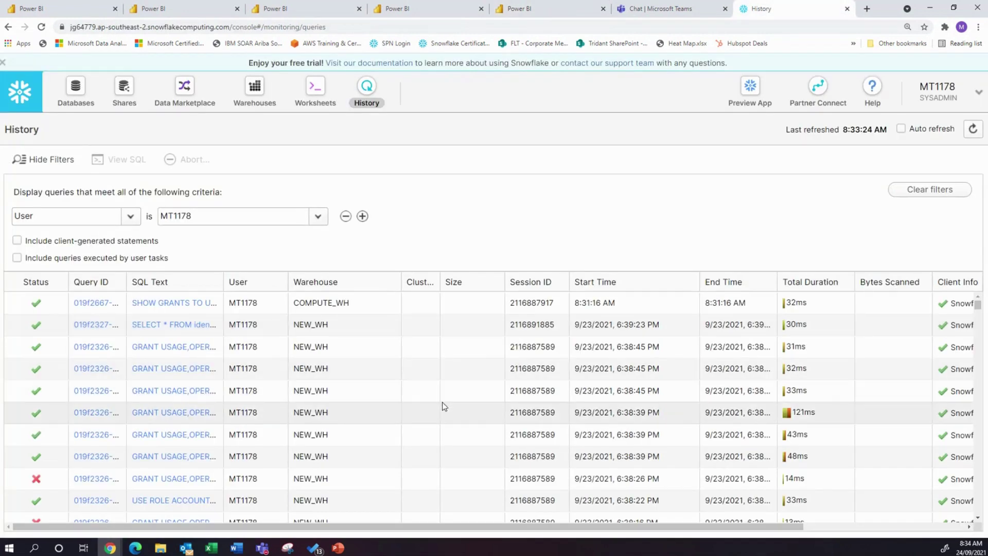
- Filter Snowflake query history to Any user with Auto refresh on, then return to the dataflow editor
left_click(318, 216)
left_click(295, 233)
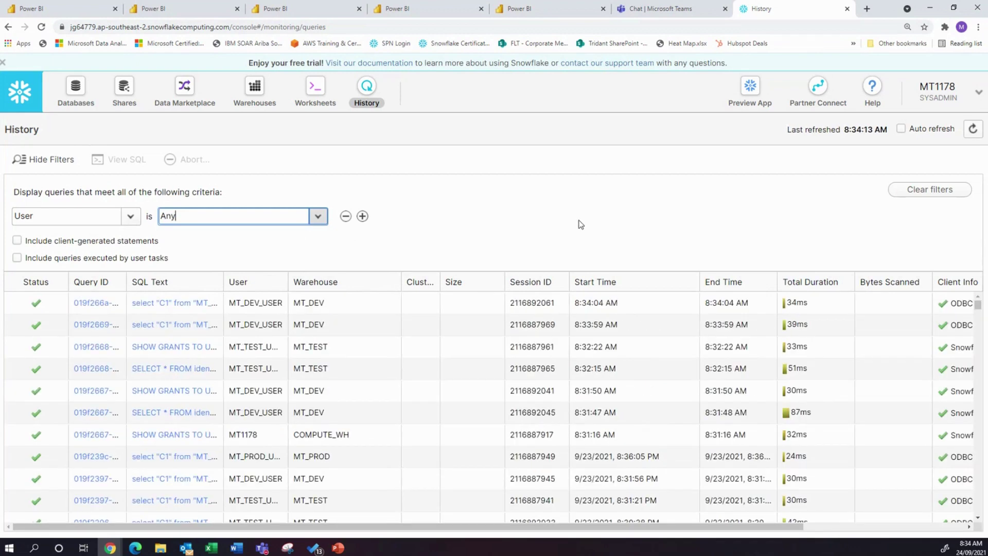
left_click(900, 129)
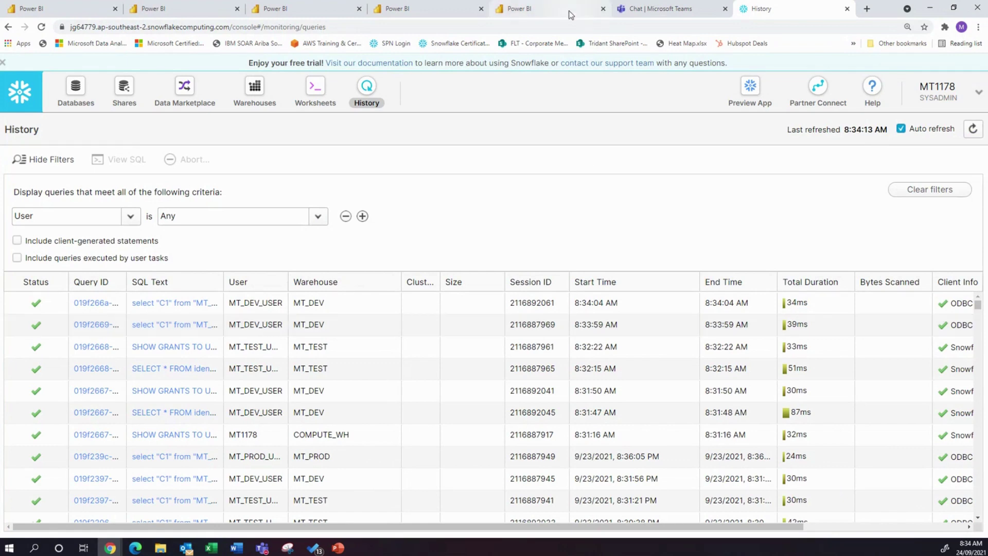
left_click(569, 14)
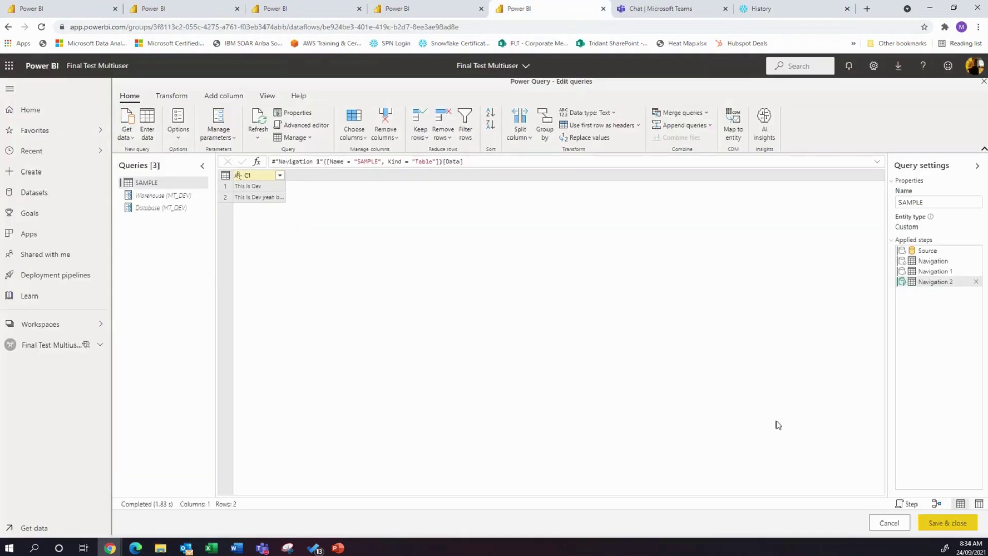
- Save and close the dataflow, then open the Final Test Multiuser [Test] workspace from the pipeline
left_click(946, 523)
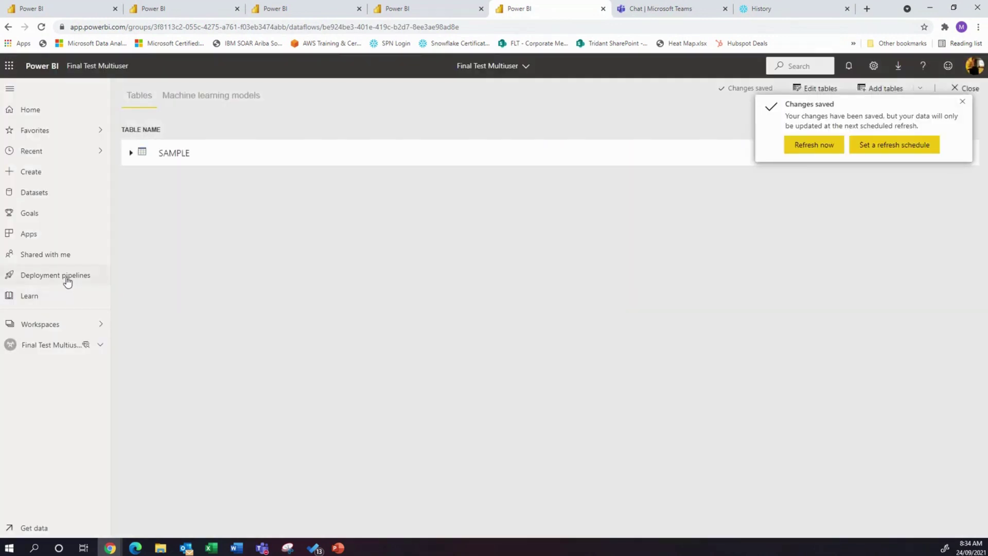
left_click(67, 281)
left_click(885, 348)
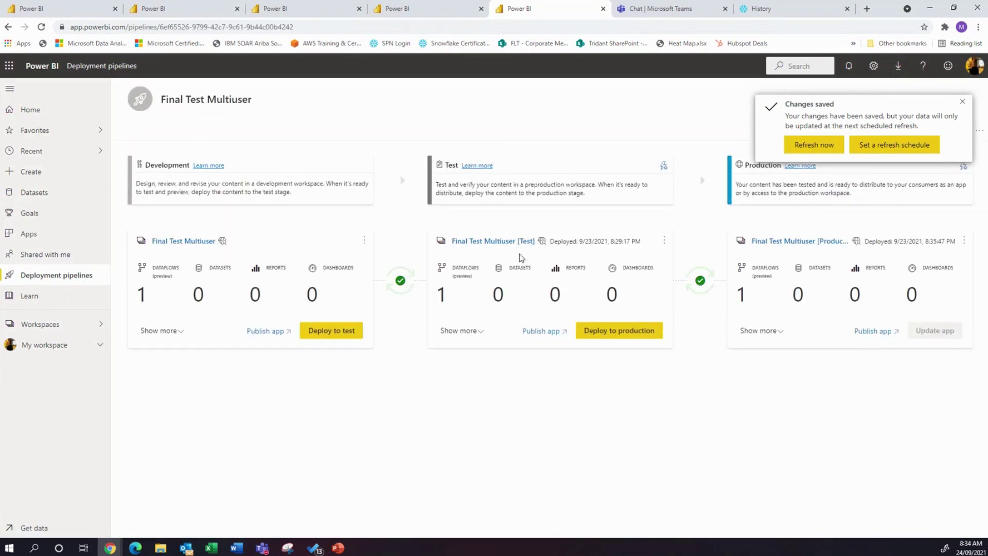
left_click(495, 242)
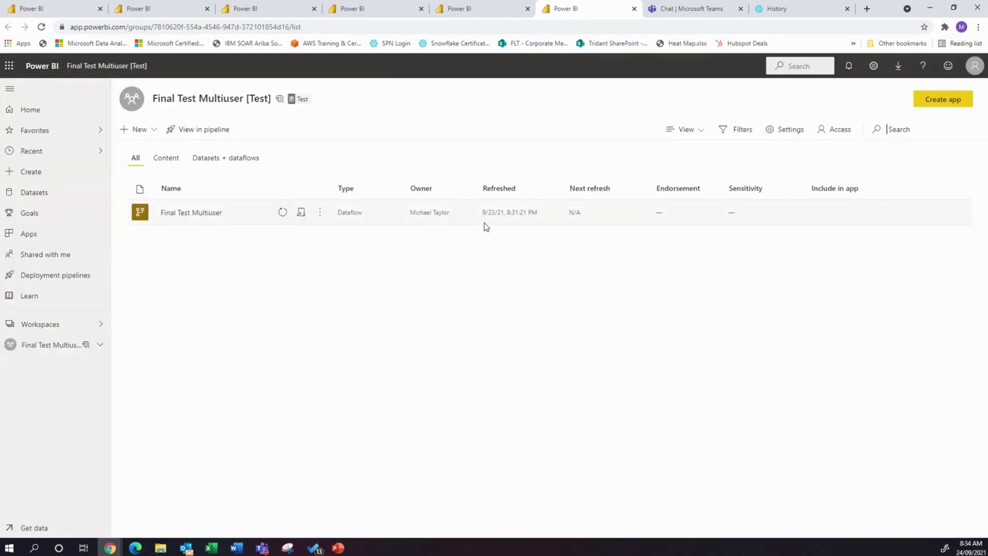
- Refresh the Test workspace's dataflow and find its MT_TEST_USER query on MT_TEST in Snowflake history
left_click(282, 212)
left_click(800, 10)
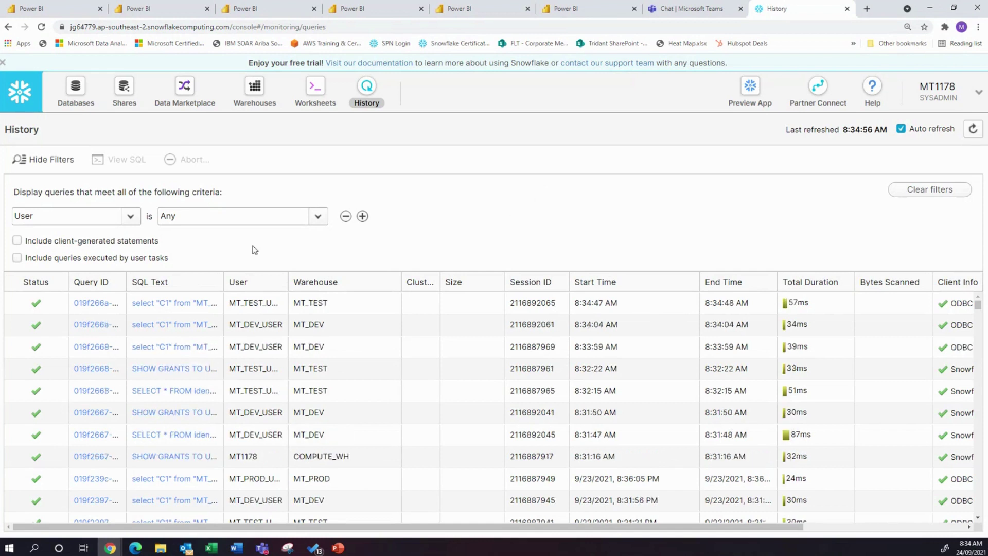
- Widen Snowflake's User column, then reopen the Final Test Multiuser pipeline in Power BI
left_click_drag(289, 278, 336, 280)
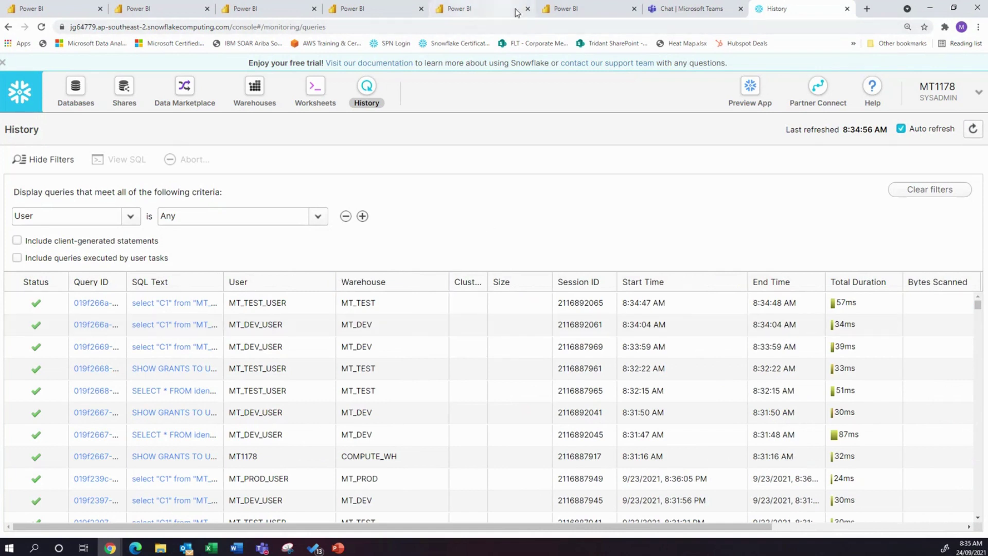
left_click(579, 10)
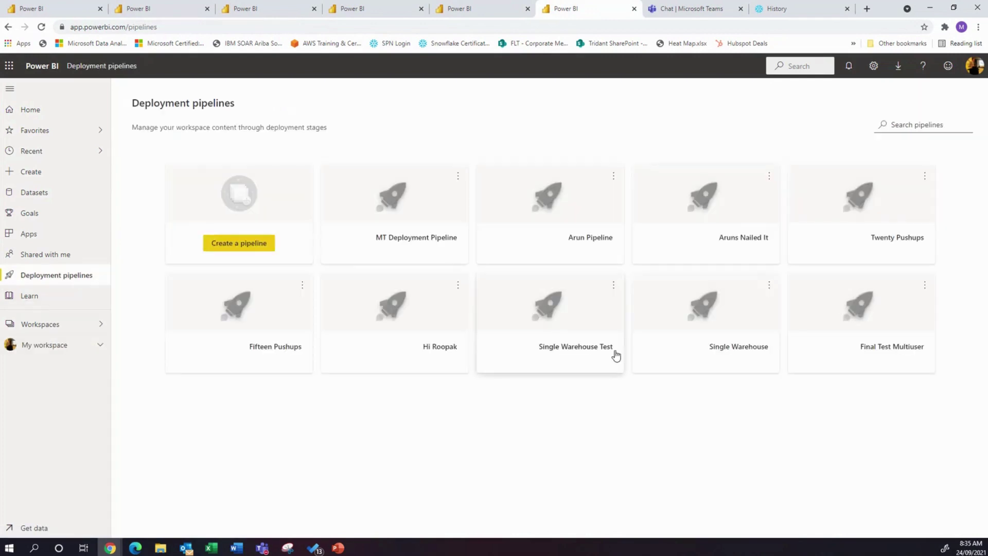
left_click(869, 354)
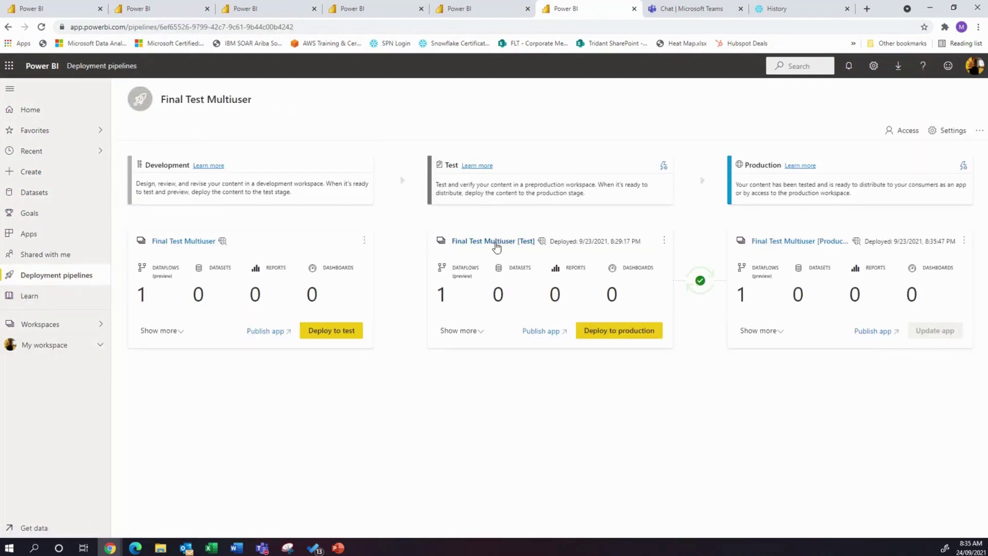
- Edit the Test workspace's Final Test Multiuser dataflow and refresh the SAMPLE query preview
left_click(494, 242)
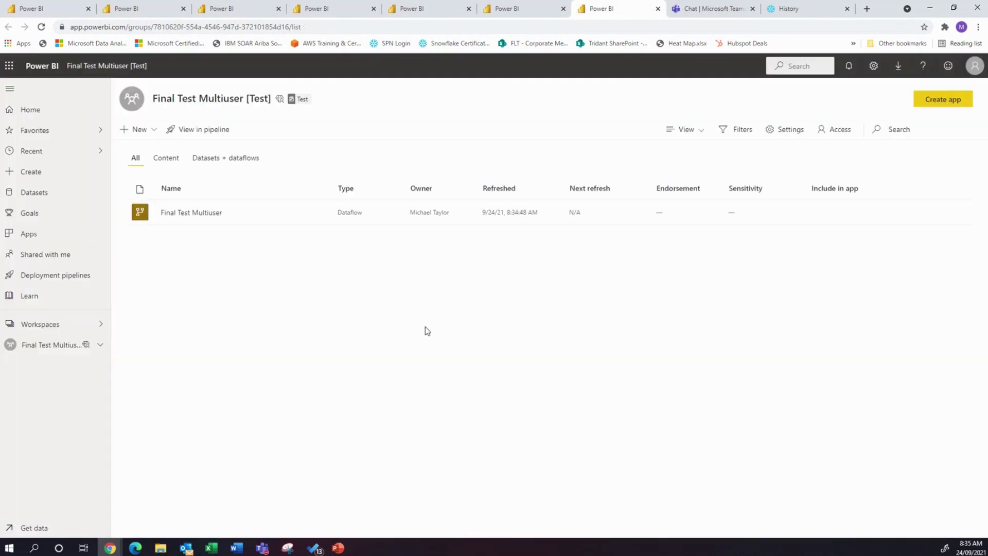
left_click(187, 213)
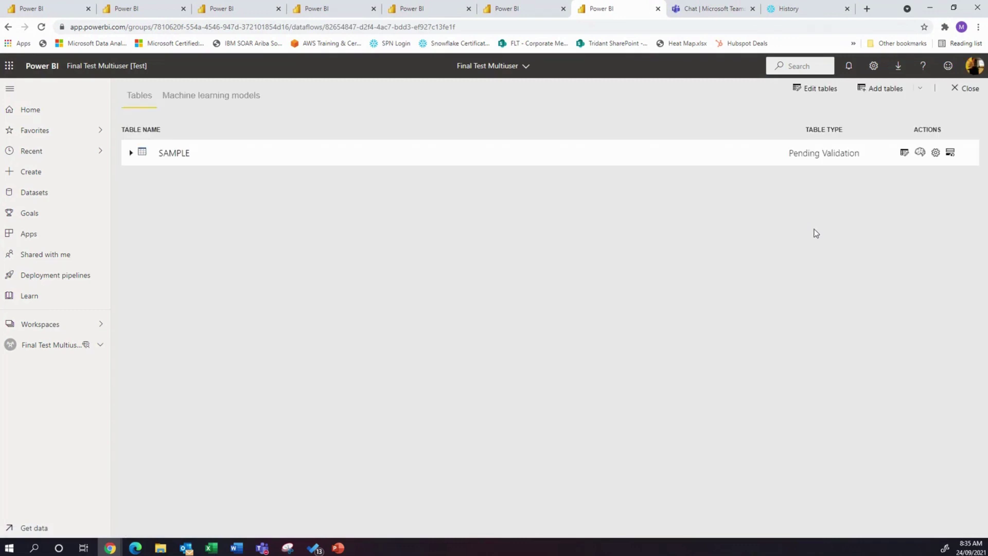
left_click(820, 88)
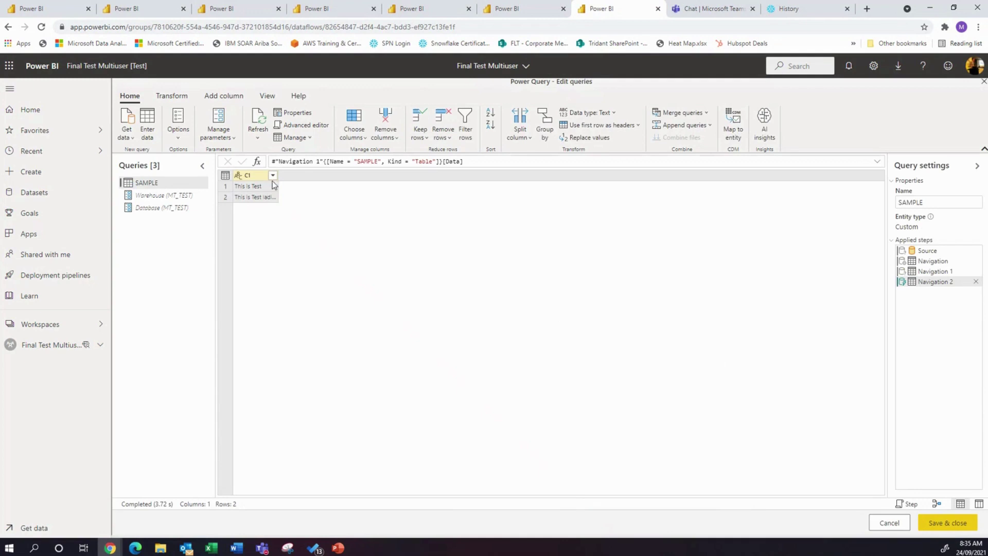
left_click(256, 118)
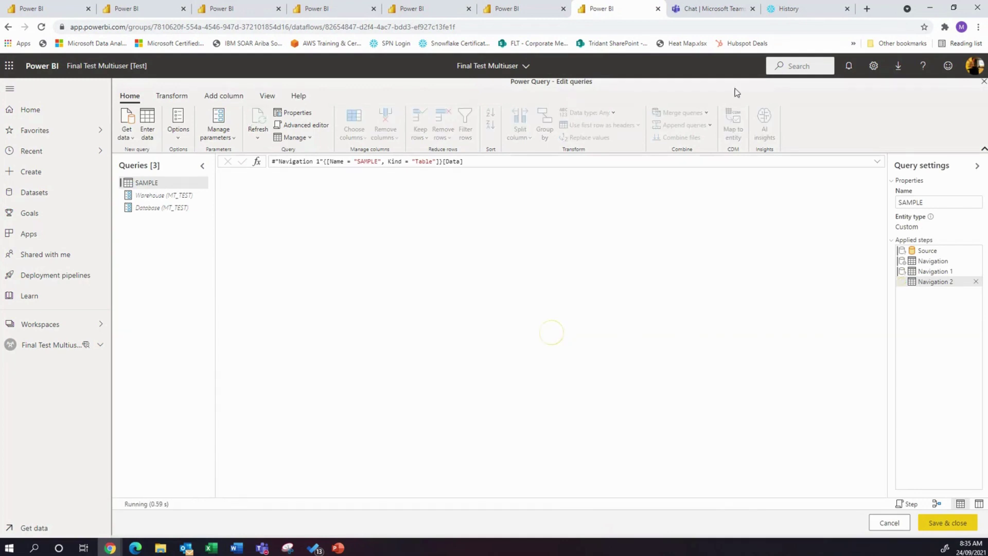
- Check Snowflake's query history, then save and close the Test dataflow
left_click(788, 9)
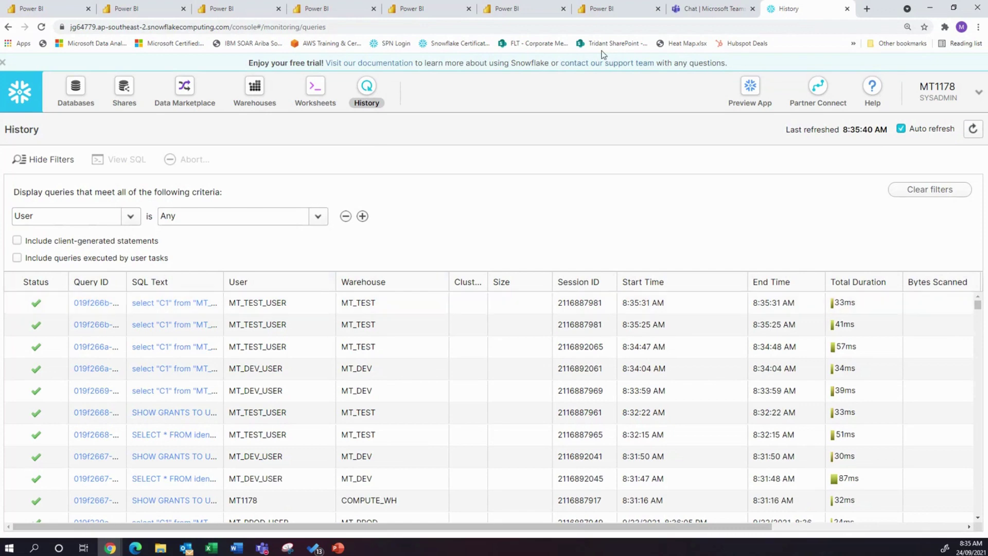
left_click(636, 11)
left_click(944, 523)
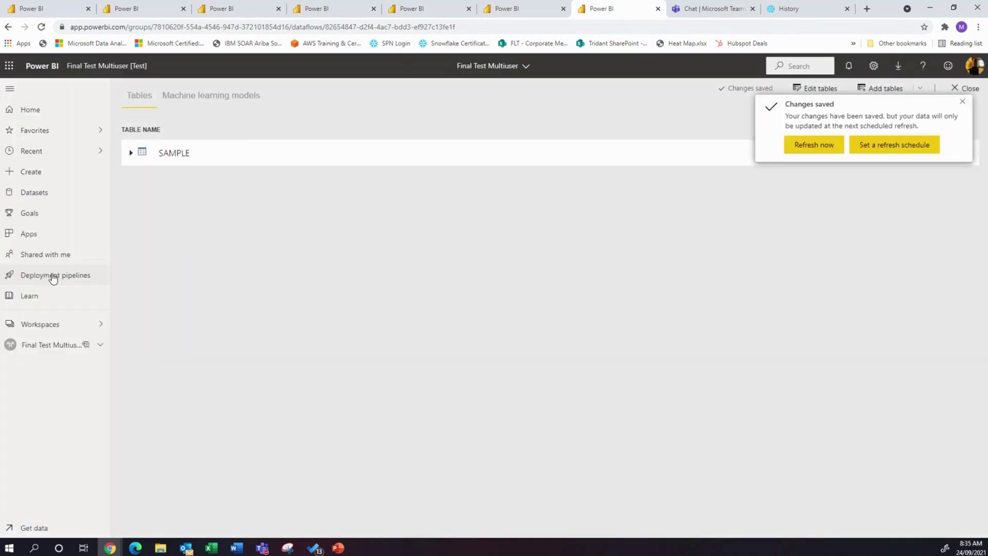
left_click(51, 275)
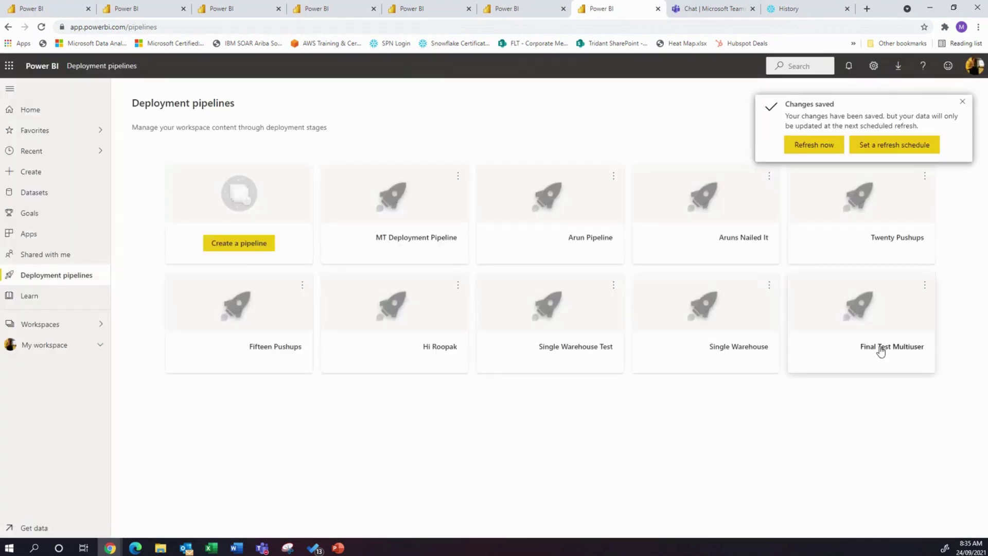
- From the Final Test Multiuser pipeline, refresh the Development workspace's dataflow and view Snowflake's query history
left_click(880, 346)
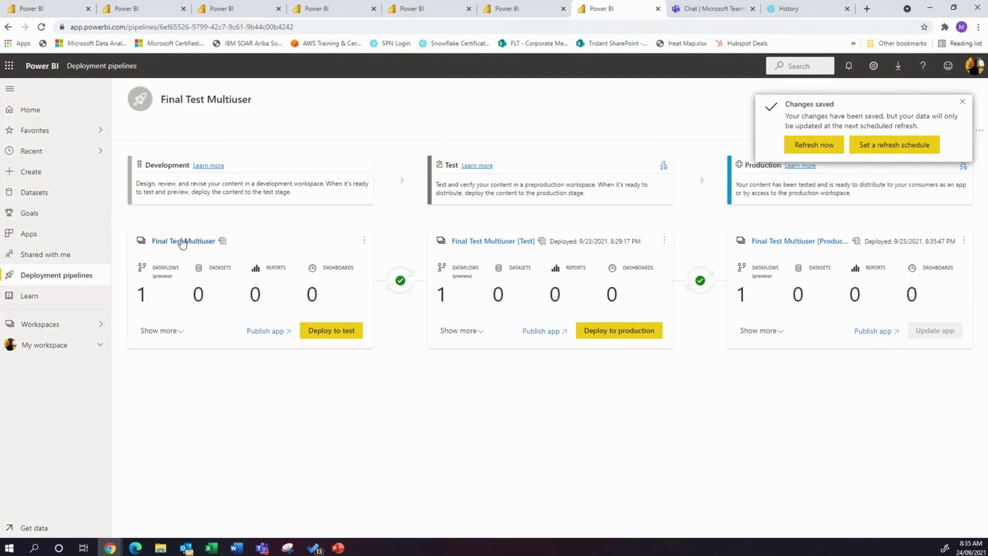
left_click(181, 241)
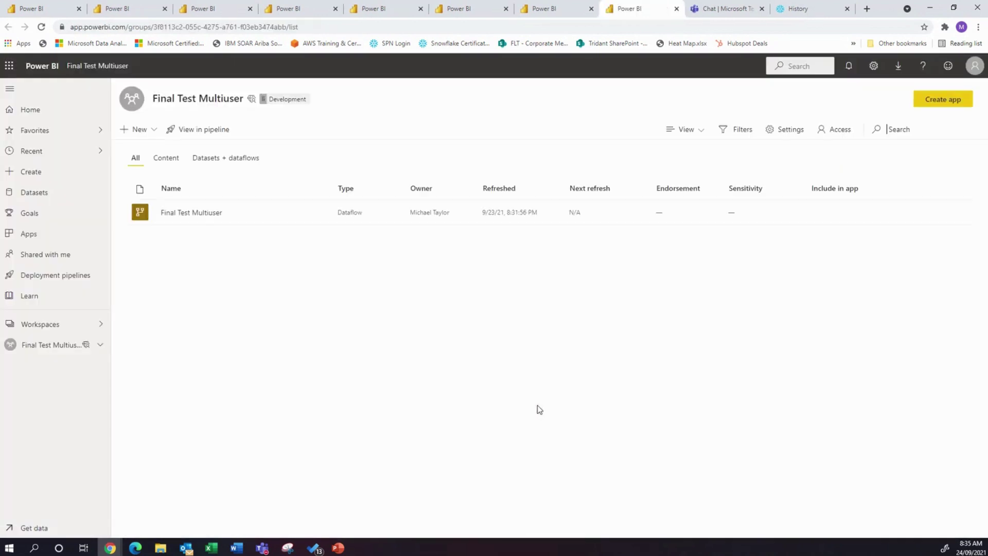
left_click(282, 212)
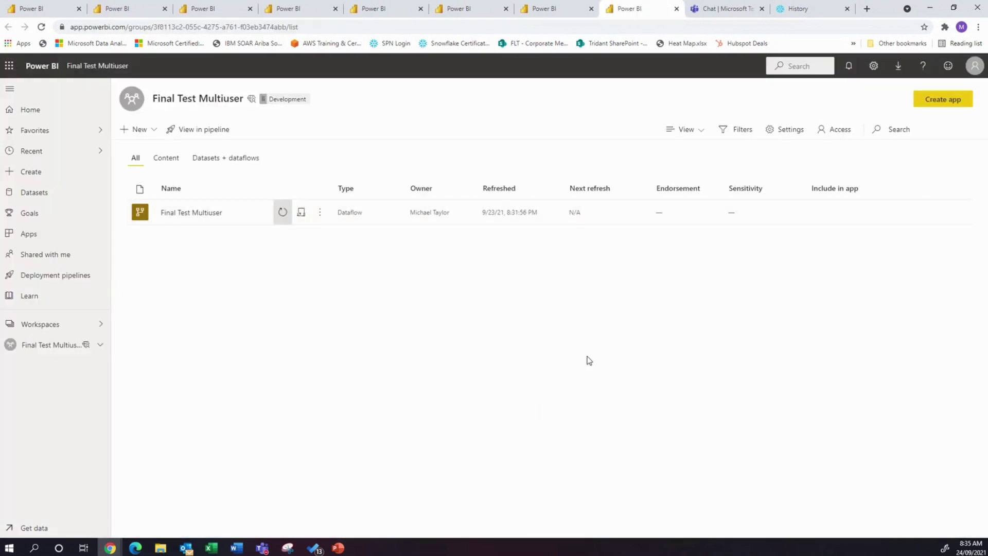
left_click(798, 9)
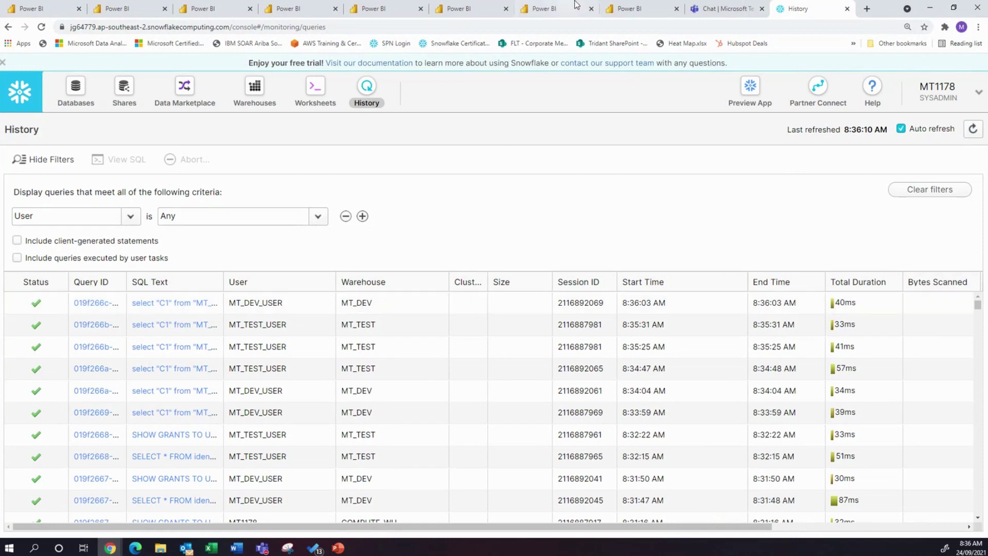
- Confirm the newest Snowflake query ran as MT_DEV_USER on MT_DEV, then go back to Power BI
left_click(632, 11)
- View the Production stage's dataflow rules setting Warehouse and Database to MT_PROD
left_click(69, 278)
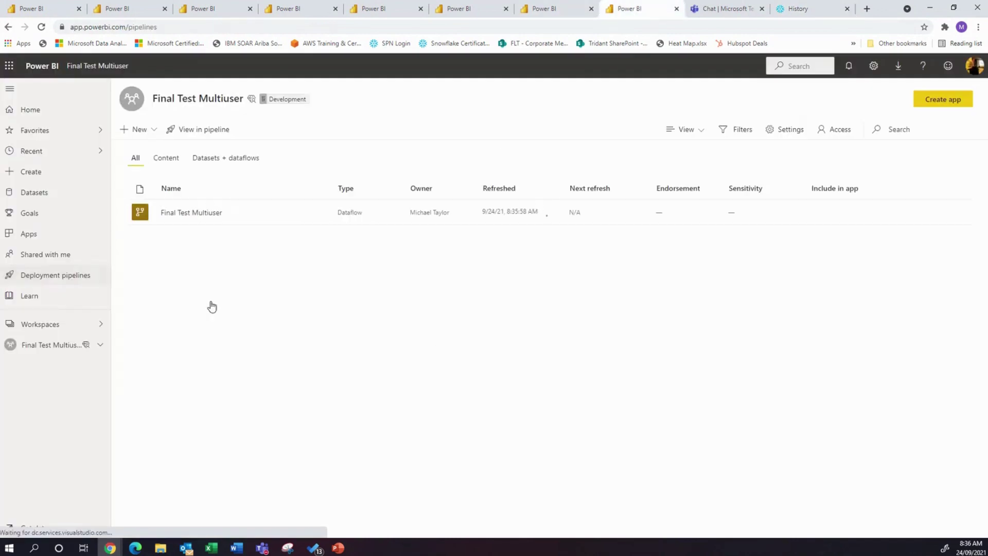
left_click(904, 354)
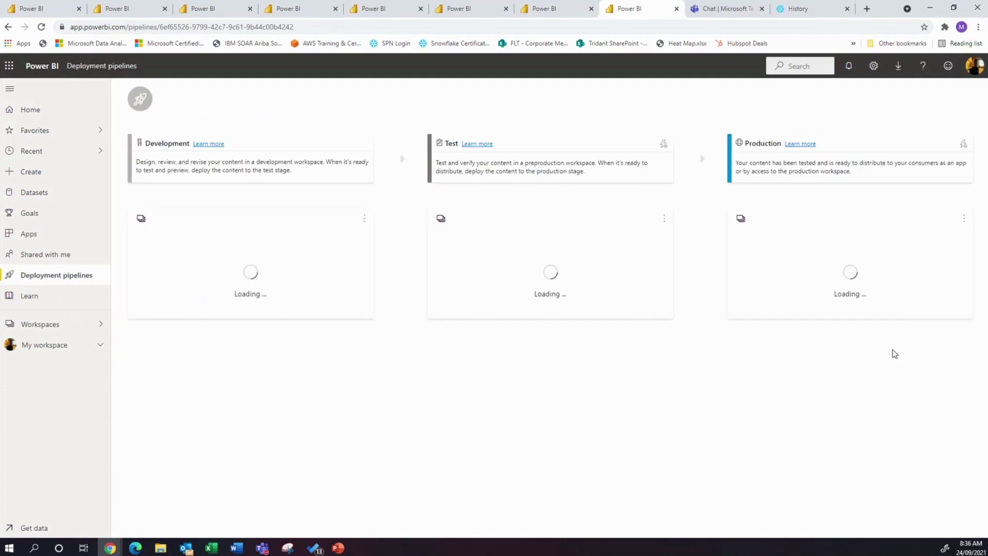
left_click(963, 165)
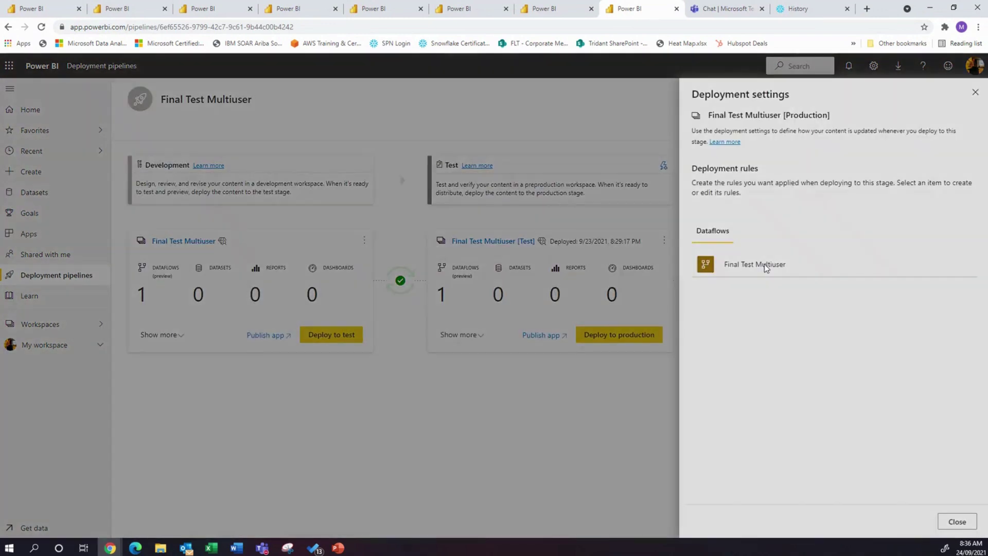
left_click(766, 265)
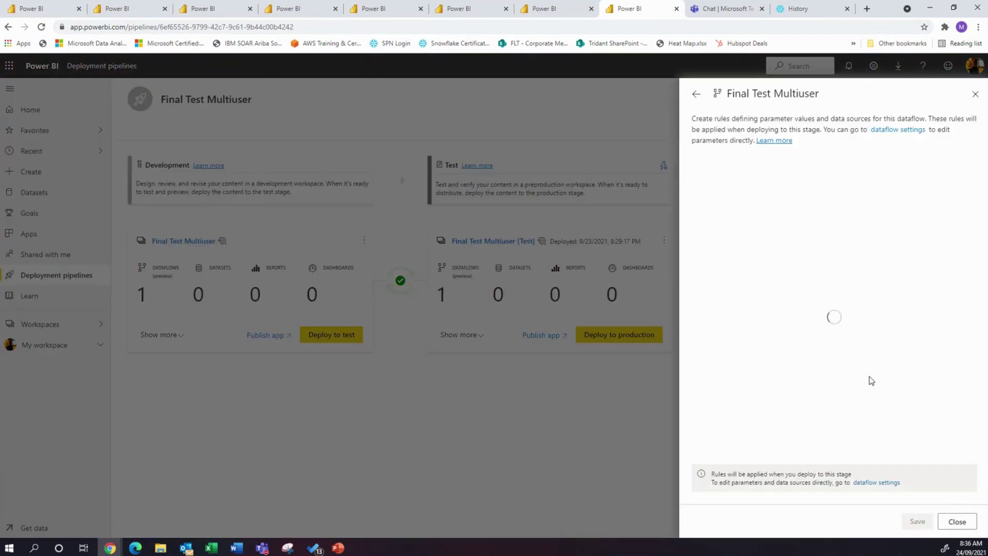
- Close the rules panels and open the Final Test Multiuser dataflow in the Production workspace
left_click(955, 522)
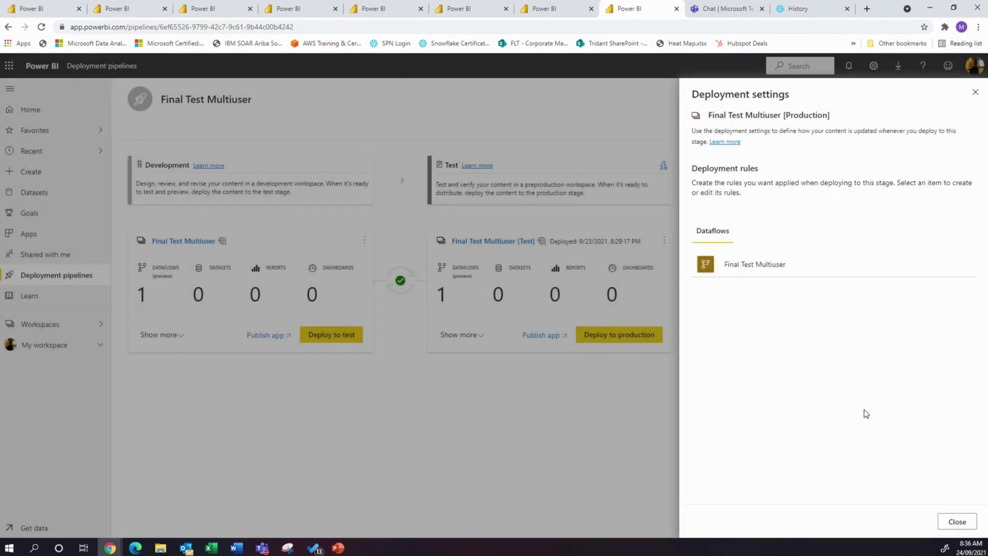
left_click(956, 523)
left_click(795, 242)
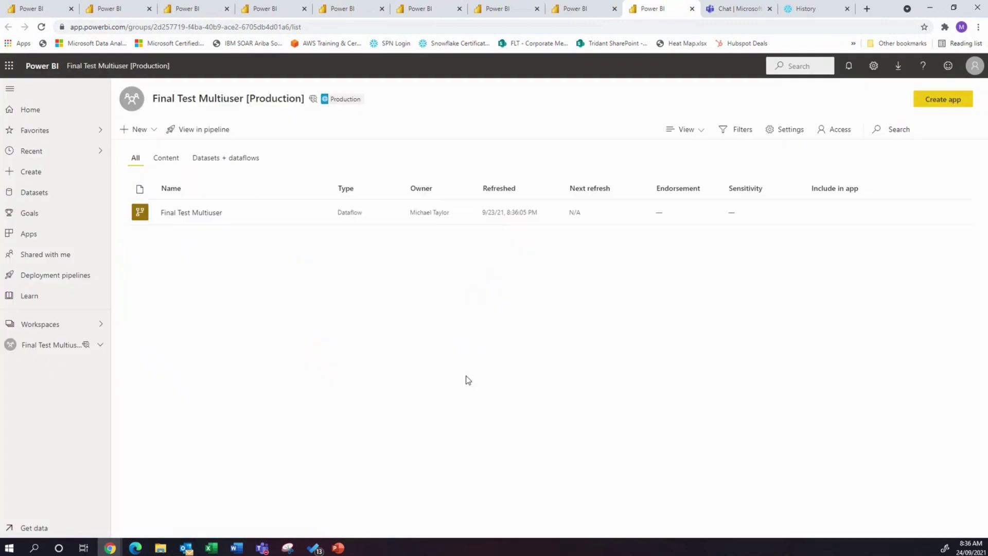
left_click(203, 213)
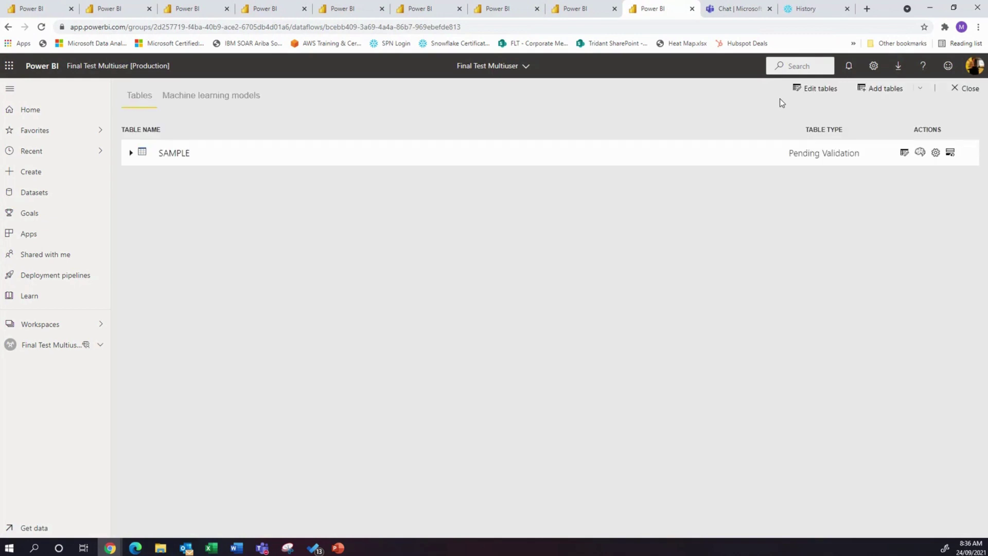
- Edit the Production dataflow's tables and rerun the SAMPLE preview, then view Snowflake's history
left_click(816, 89)
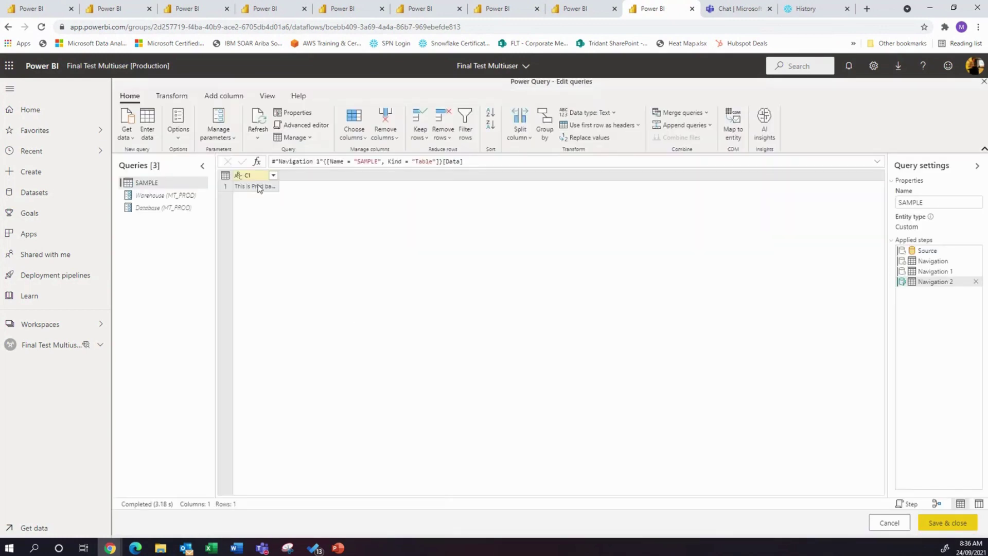
left_click(268, 121)
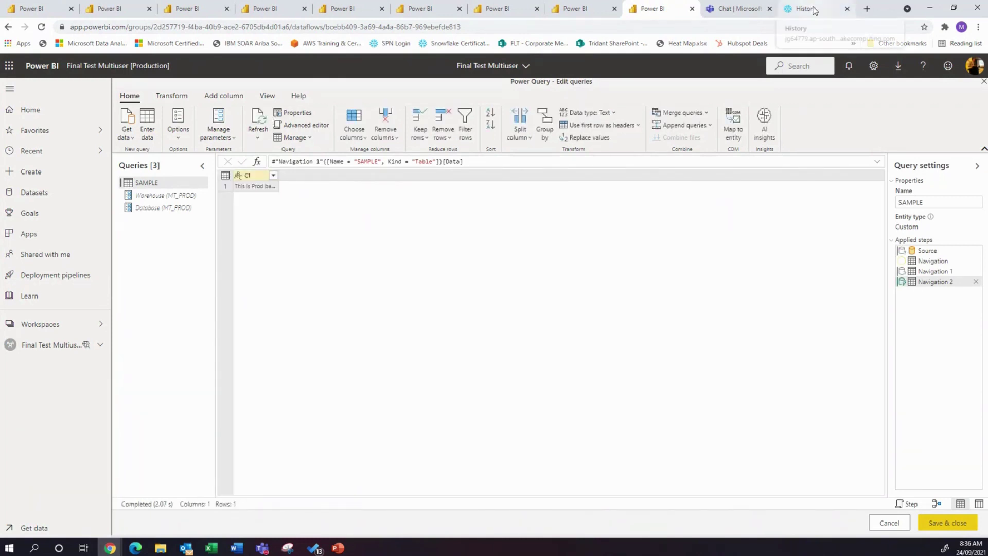
left_click(814, 11)
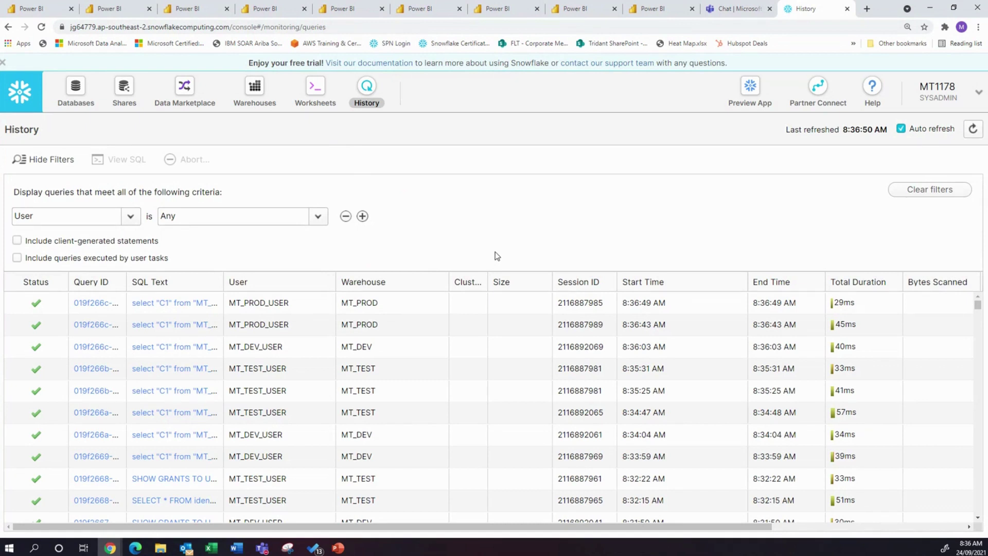
- Check the MT_PROD_USER queries and the Snowflake warehouses list, then return to Power BI
left_click(257, 108)
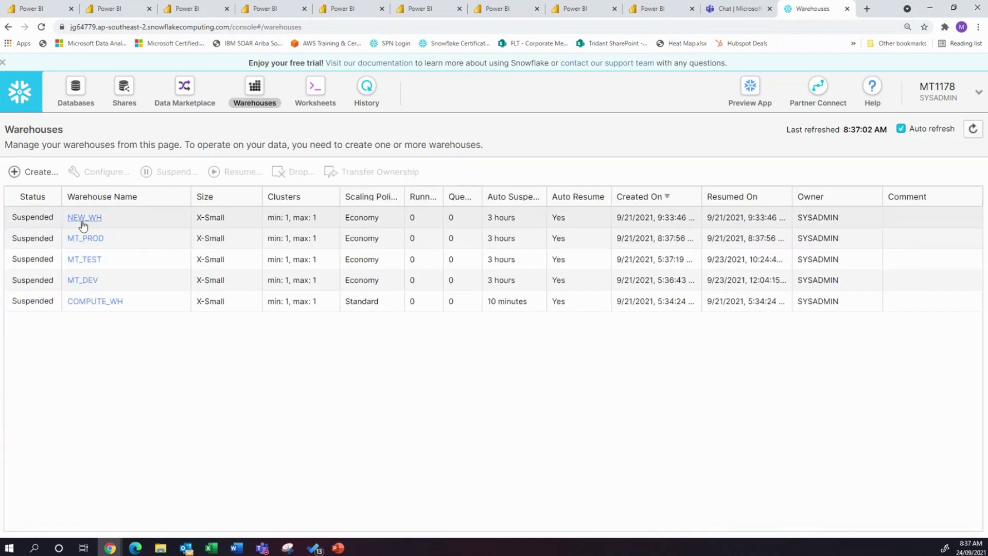
left_click(652, 10)
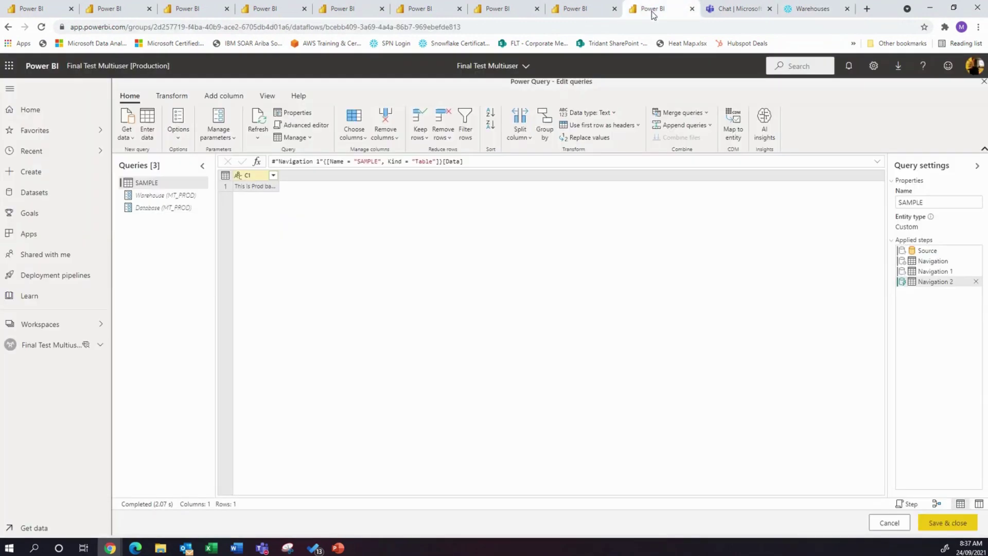
- Save and close the Production dataflow, dismiss the Changes saved notice, and reopen Deployment pipelines
left_click(946, 530)
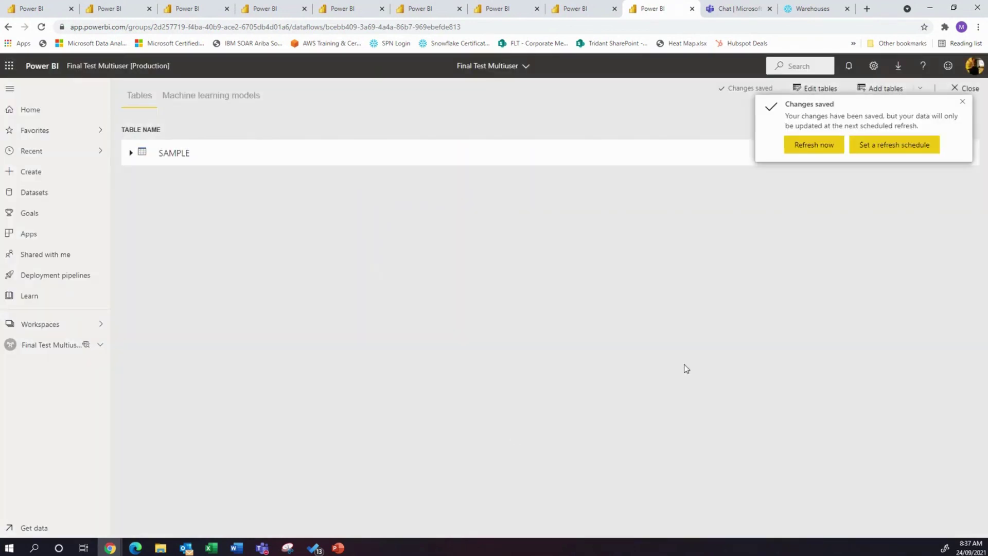
left_click(962, 102)
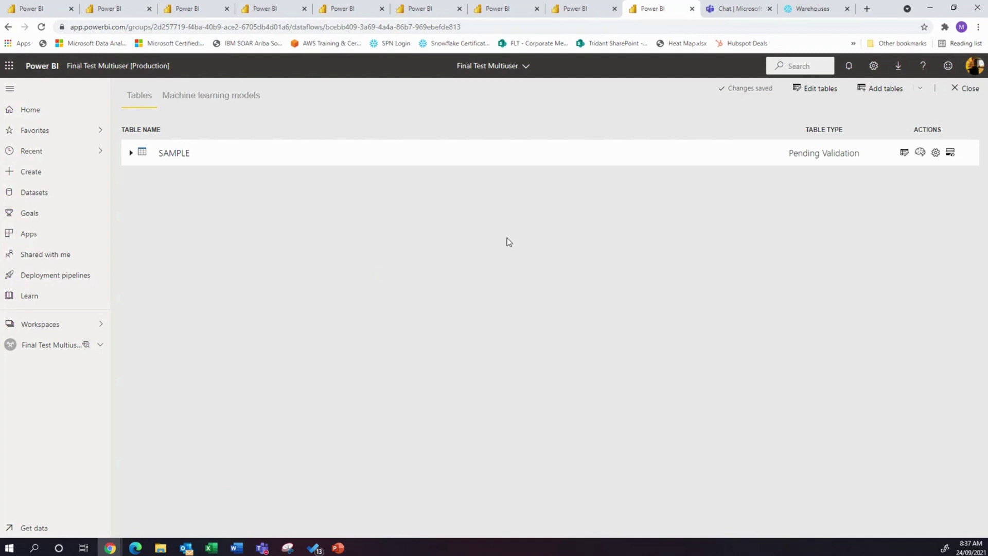
left_click(812, 11)
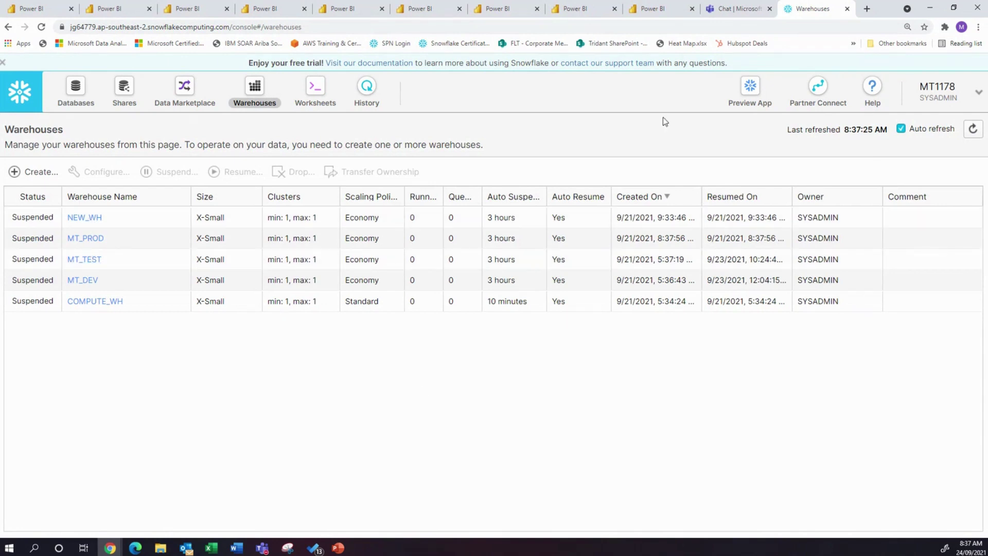
left_click(667, 10)
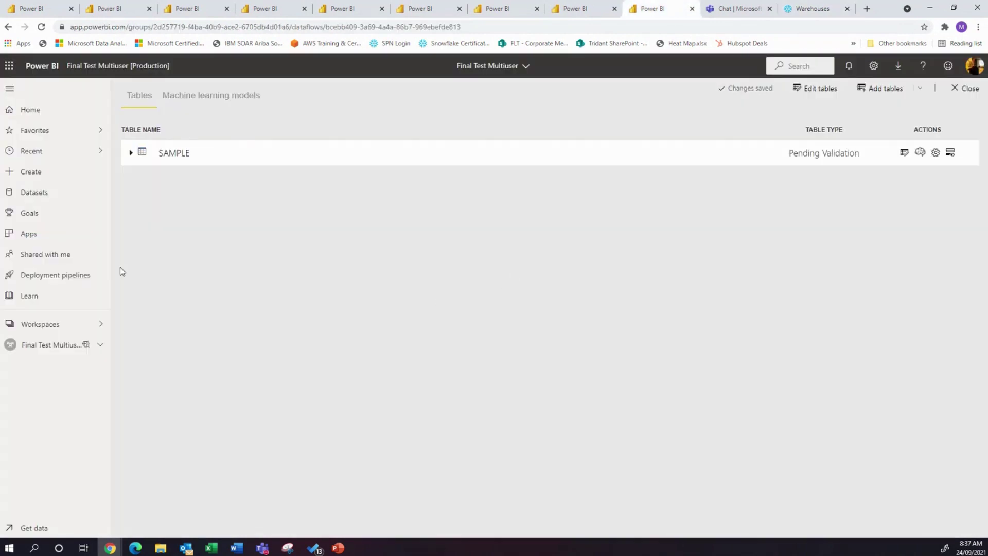
left_click(58, 276)
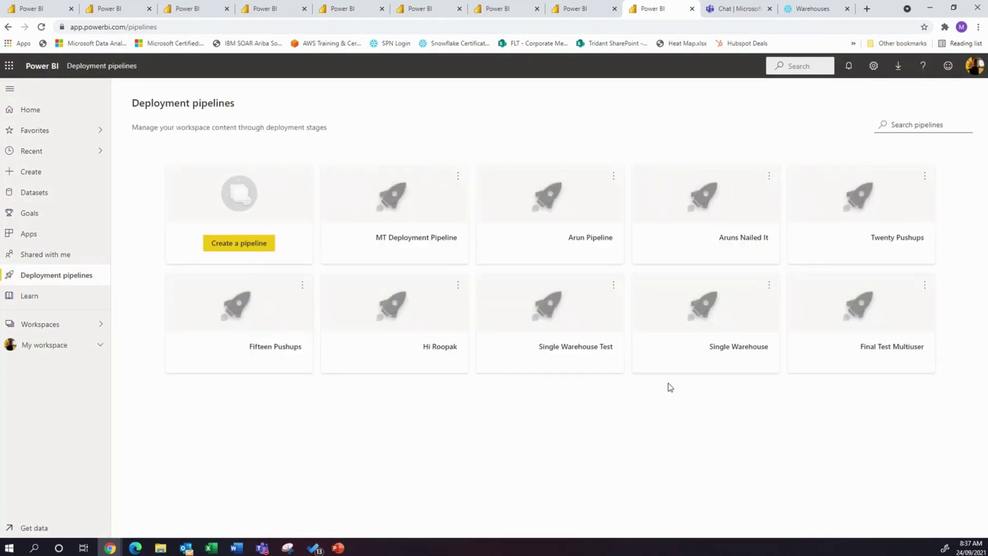
- Check the Development dataflow's Snowflake credentials show an MT_DEV source path, cancel, and return to pipelines
left_click(878, 349)
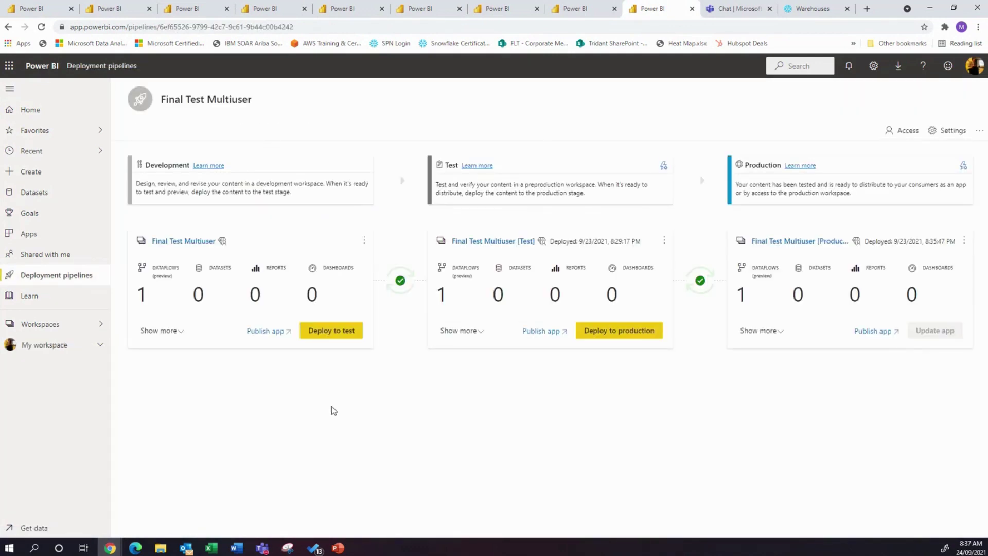
left_click(187, 241)
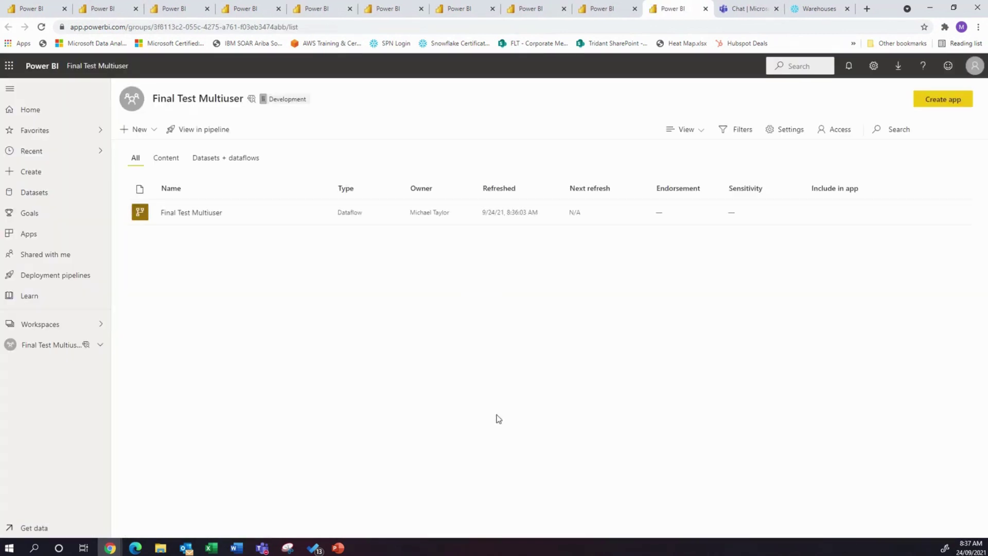
mouse_move(216, 210)
left_click(319, 212)
left_click(331, 290)
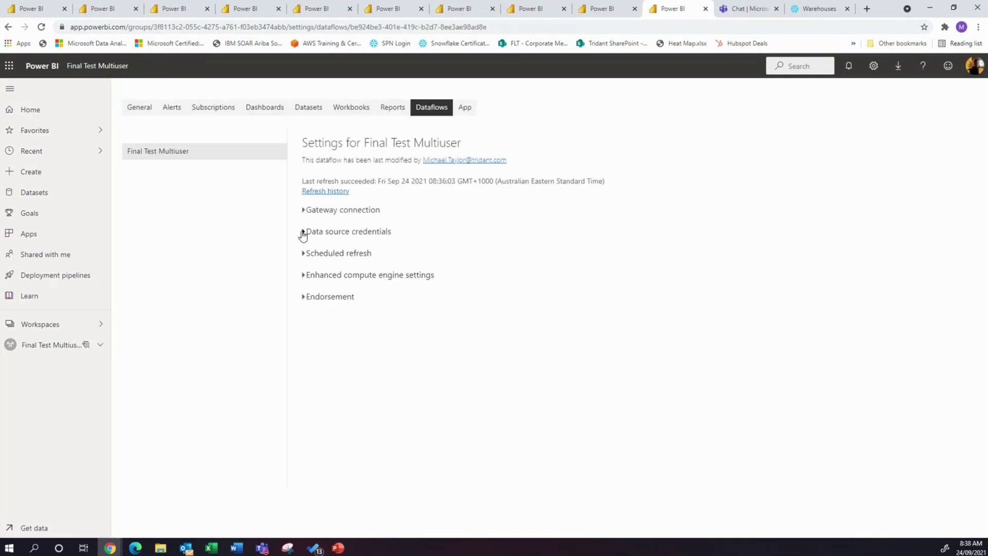
left_click(303, 233)
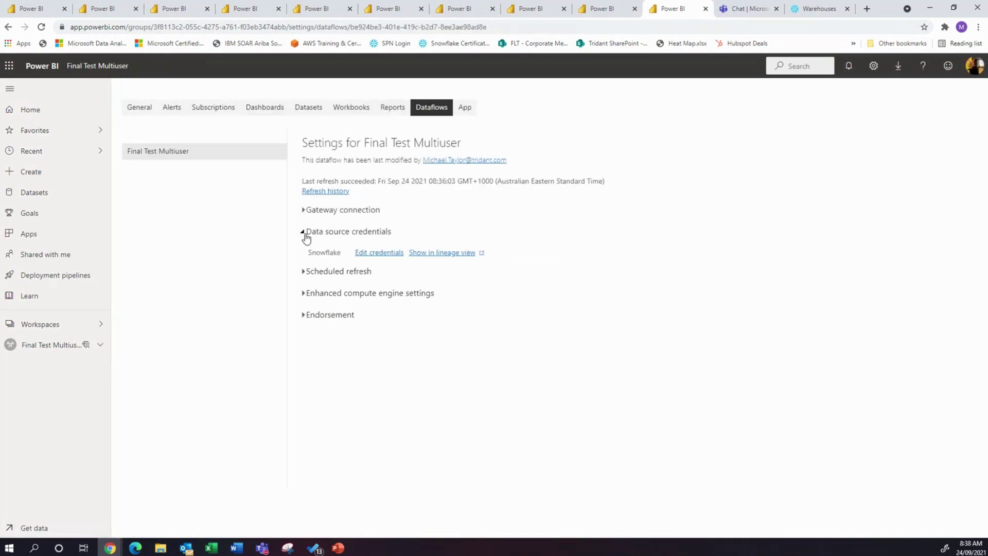
left_click(378, 254)
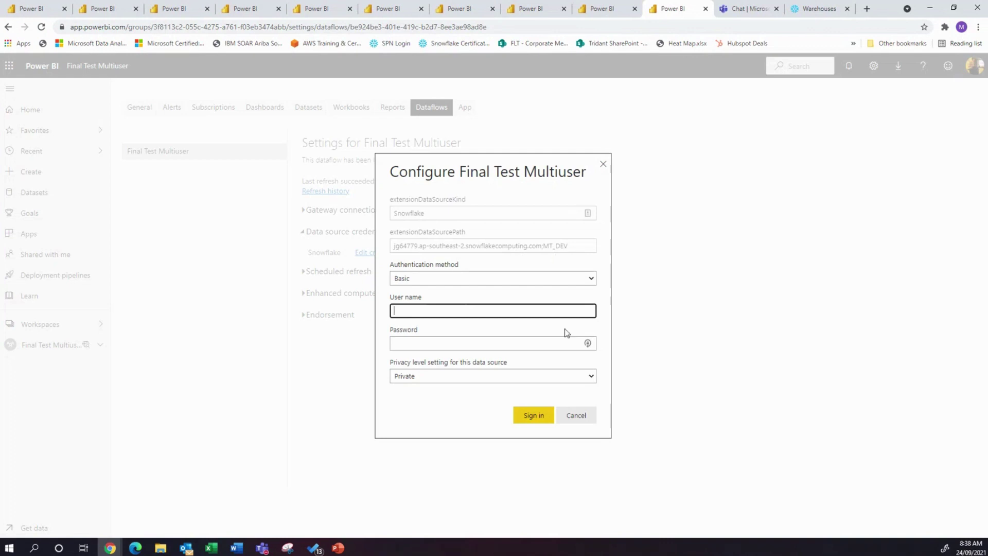
left_click(574, 414)
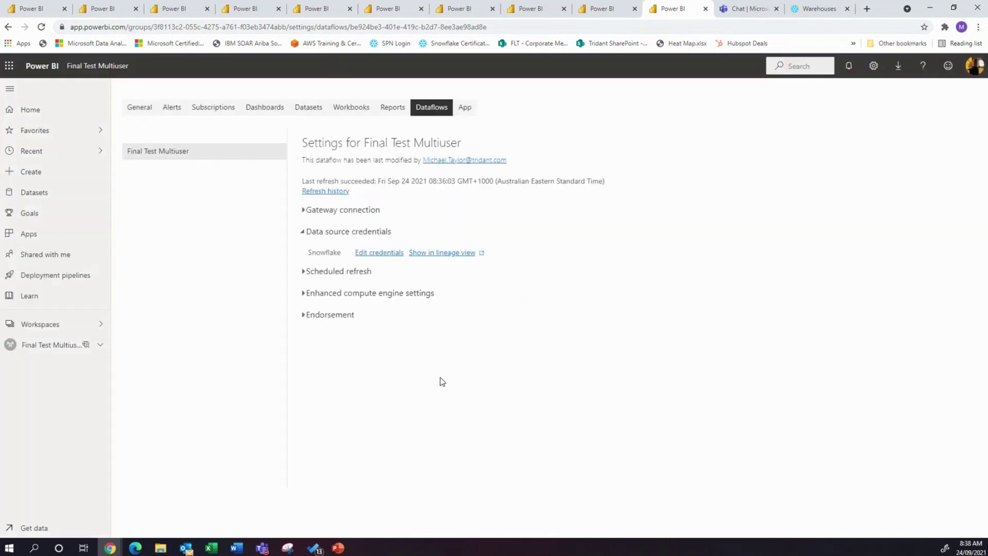
left_click(57, 272)
- Check the Test dataflow's Snowflake credentials show a source path ending in MT_TEST, then cancel
left_click(893, 346)
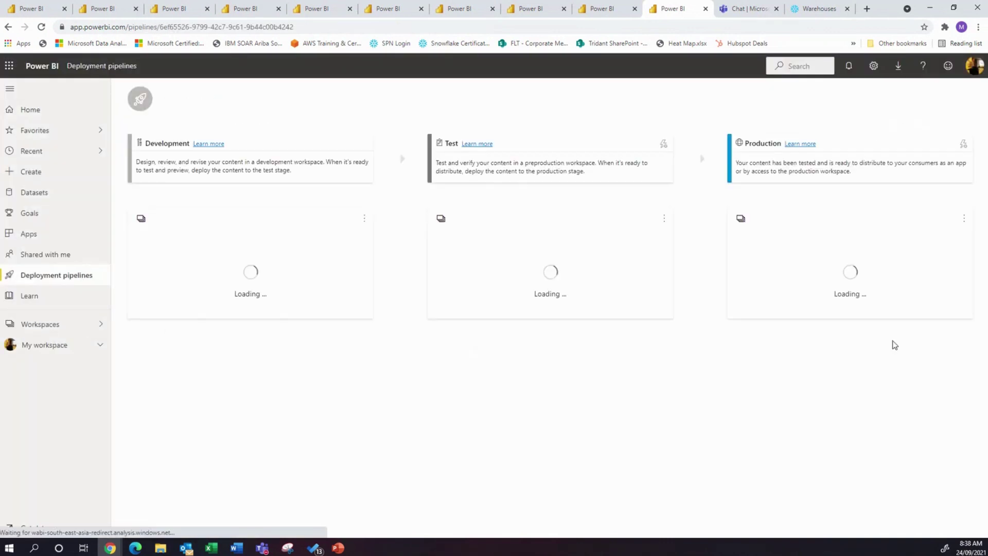
left_click(490, 247)
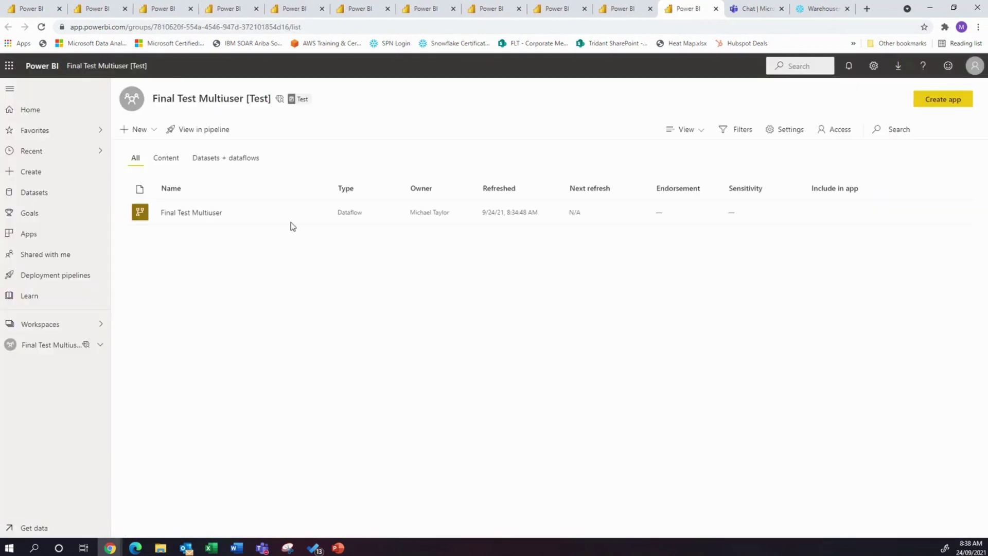
left_click(318, 213)
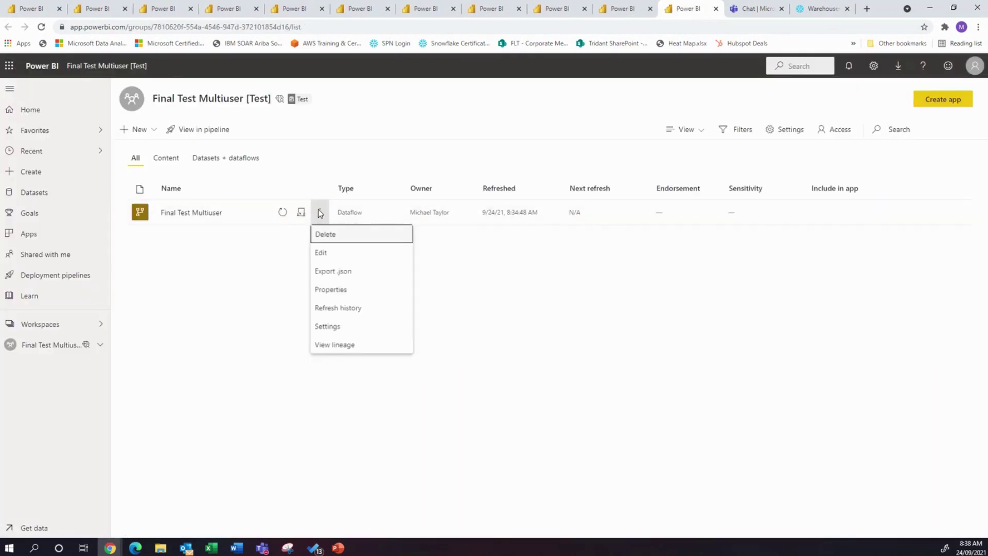
left_click(335, 330)
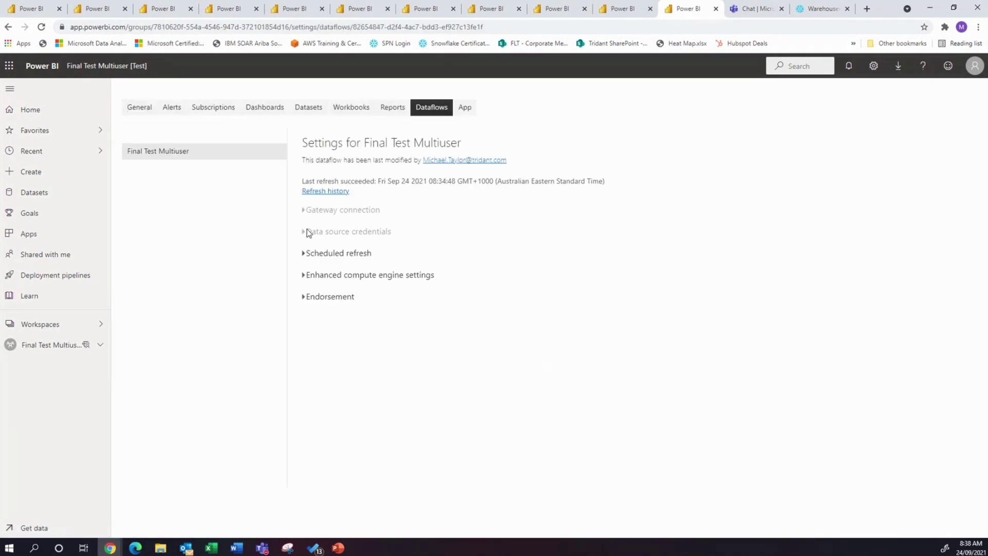
left_click(305, 231)
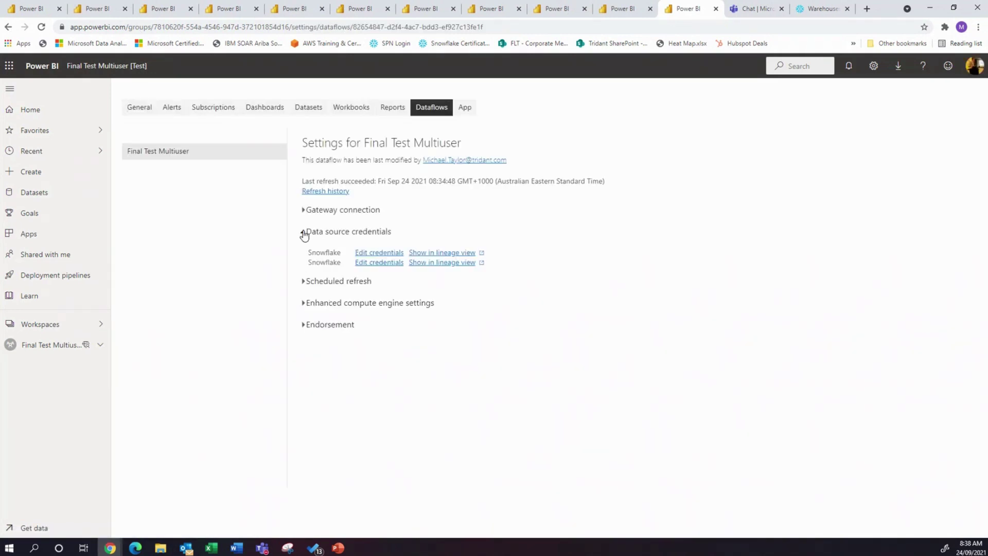
left_click(380, 262)
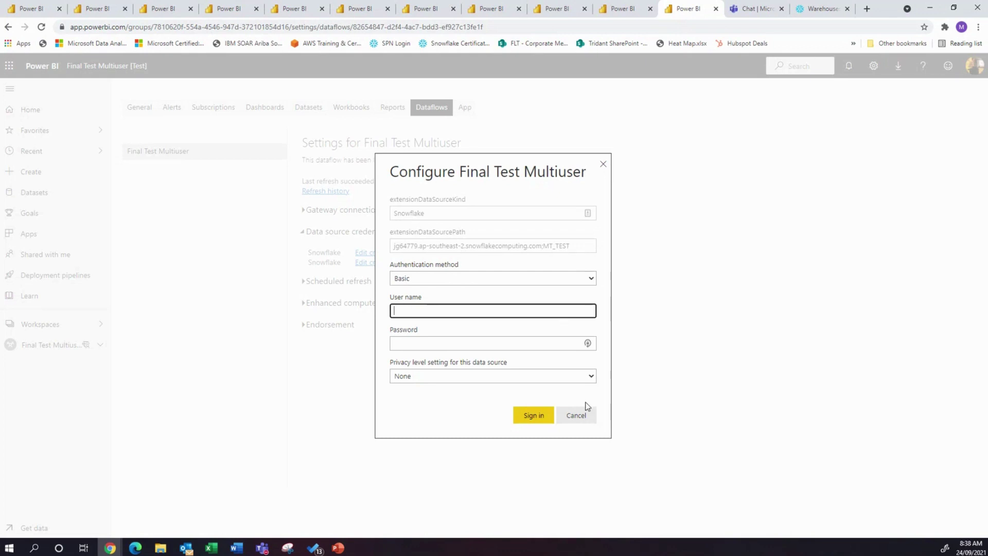
left_click(576, 414)
left_click(73, 276)
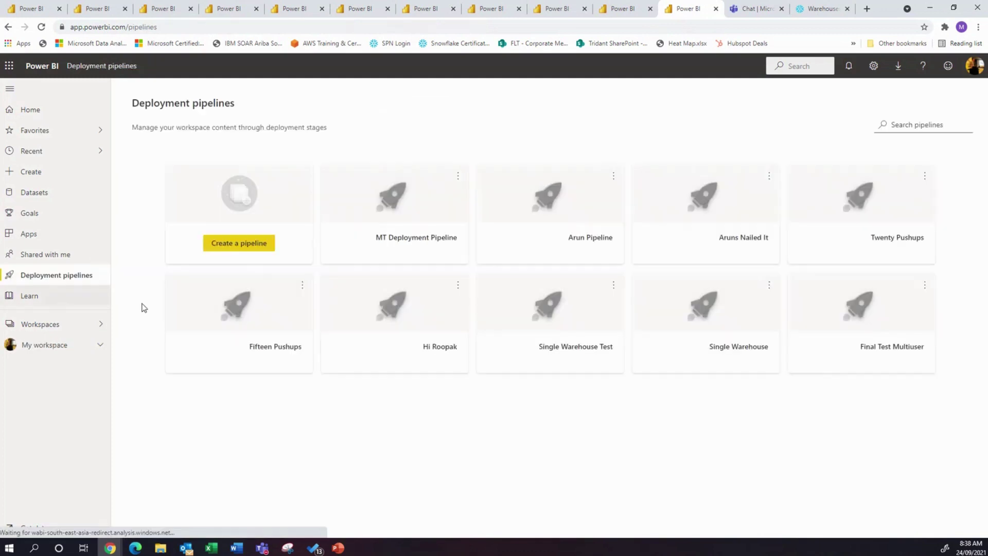
- Open the second Snowflake source's credentials in the Production dataflow settings, showing the MT_PROD path
left_click(889, 349)
left_click(804, 244)
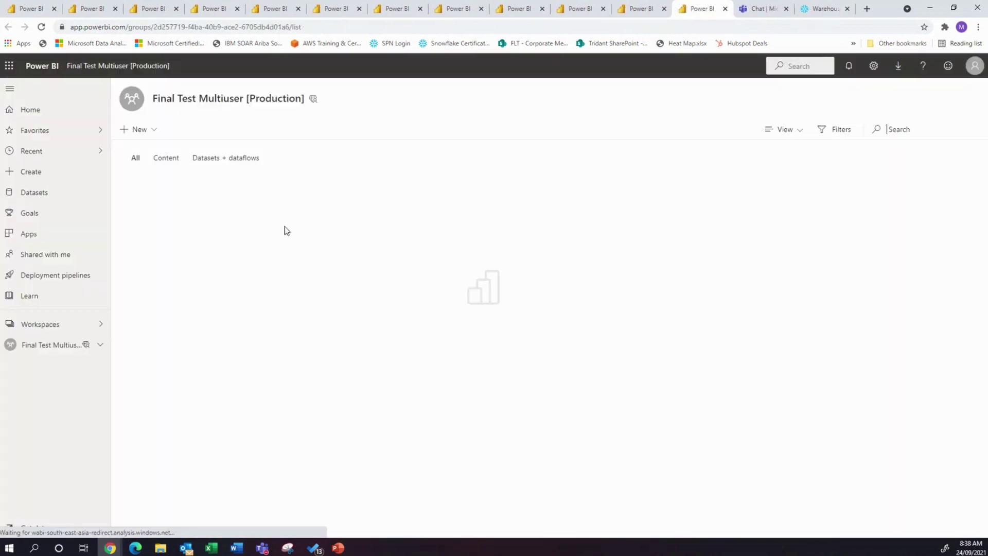
left_click(319, 211)
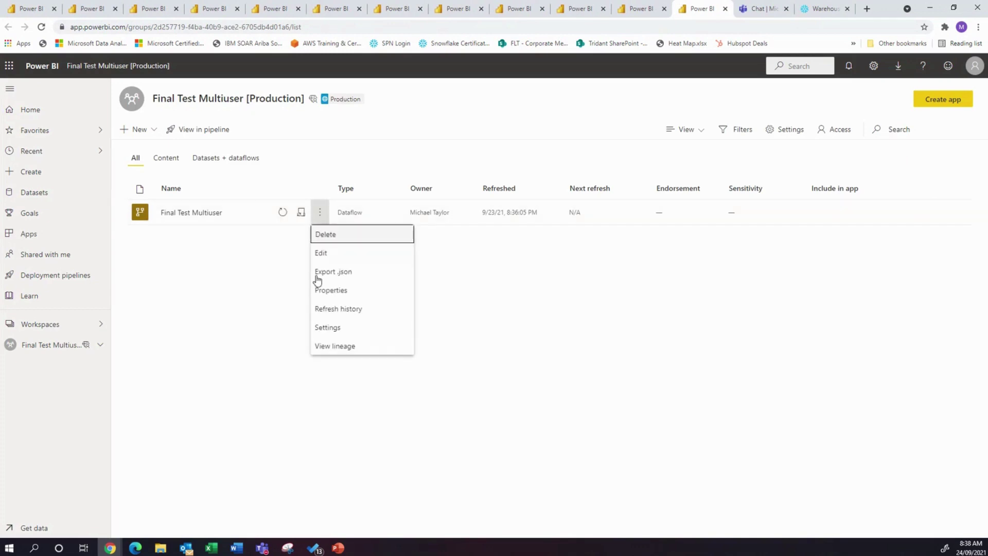
left_click(328, 327)
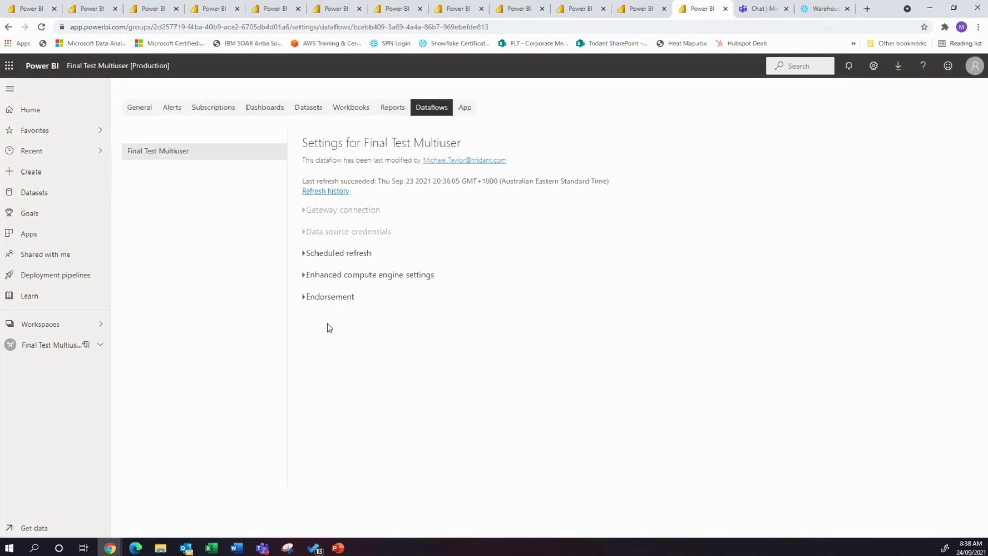
left_click(306, 233)
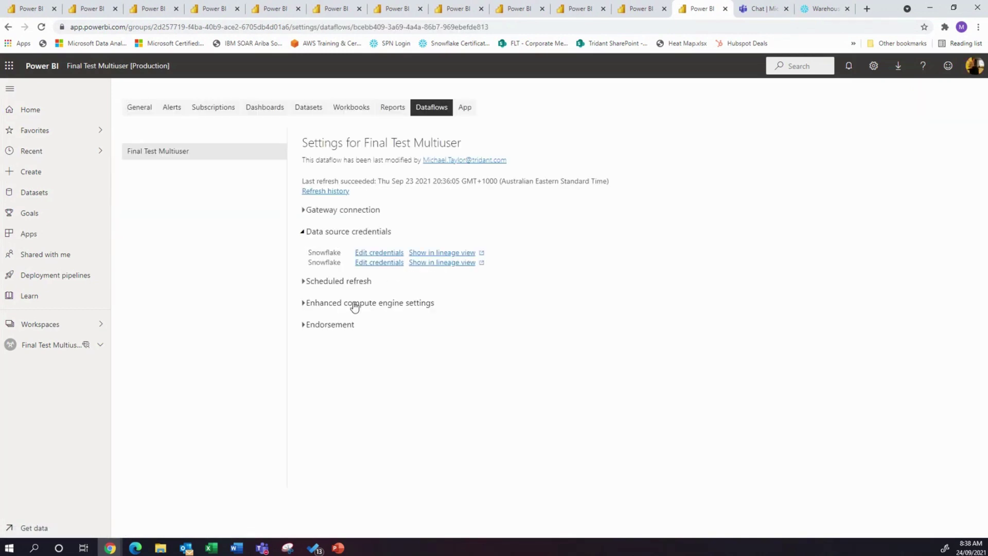
left_click(387, 263)
left_click_drag(585, 246, 419, 234)
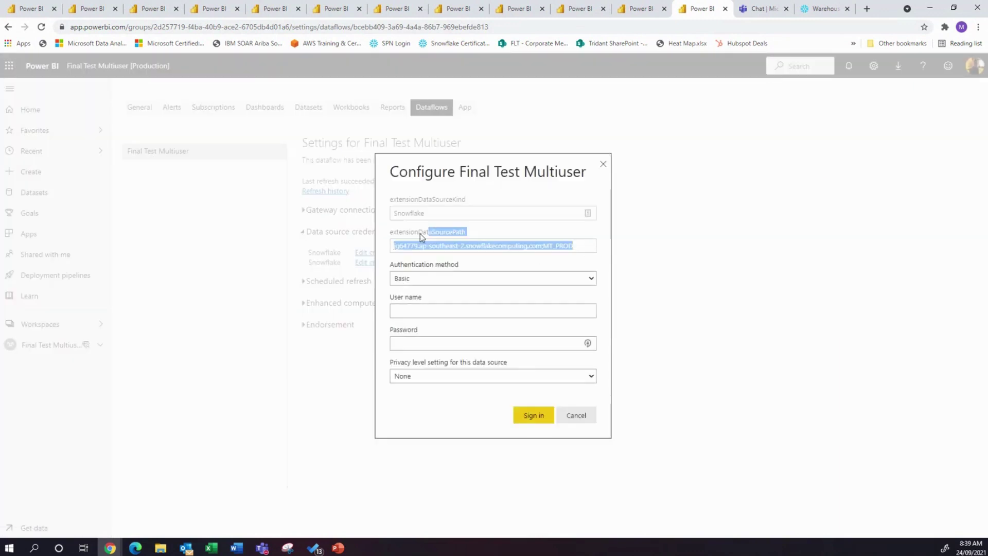
left_click(585, 250)
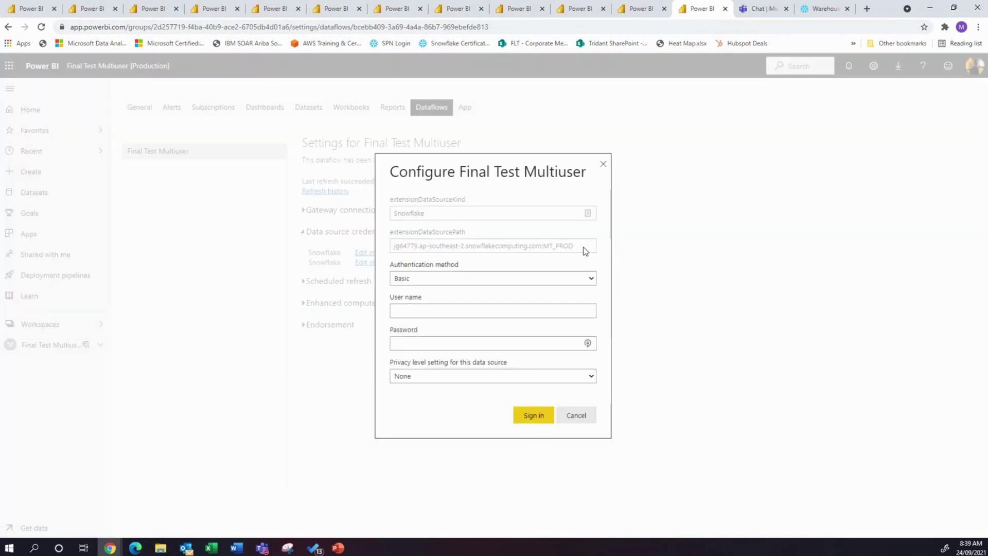